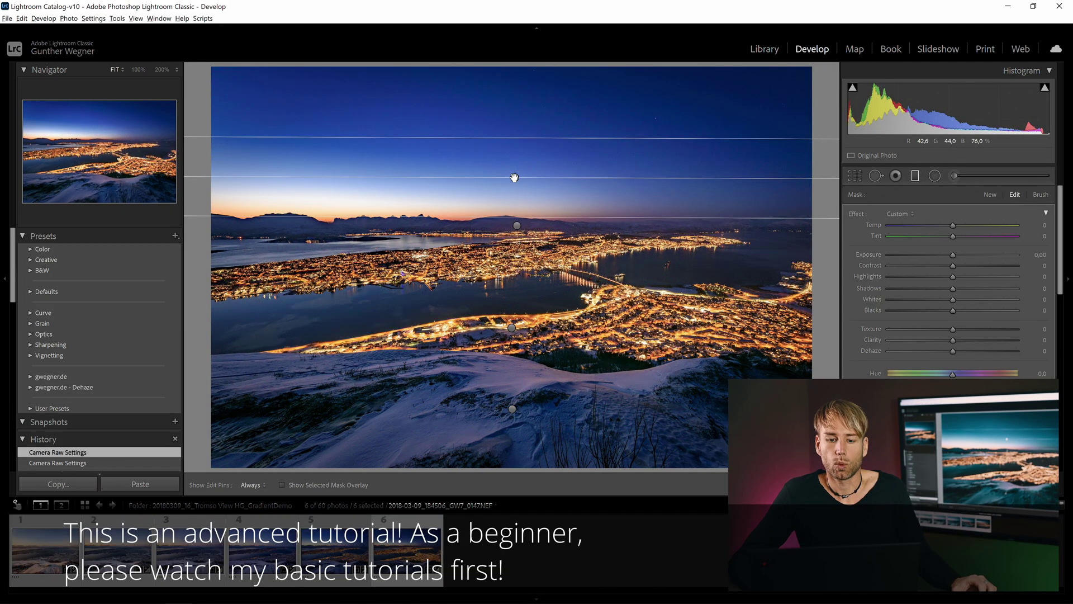
# Move the graduated filter higher, rotate it diagonally, set Exposure 1.13, and widen its transition
pyautogui.moveTo(515, 178); pyautogui.dragTo(661, 163)
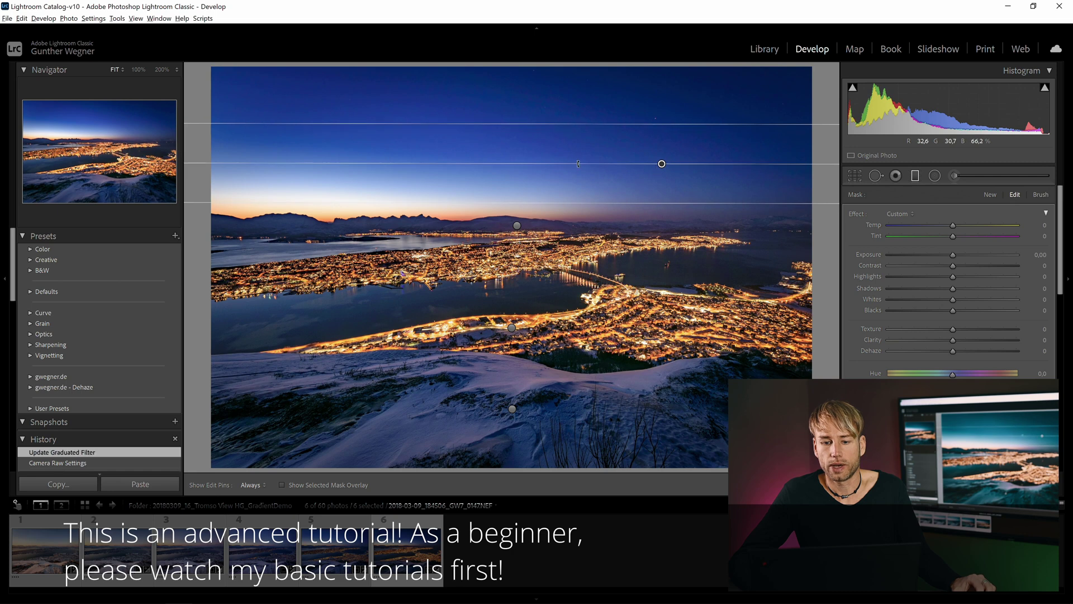
pyautogui.moveTo(575, 162); pyautogui.dragTo(597, 109)
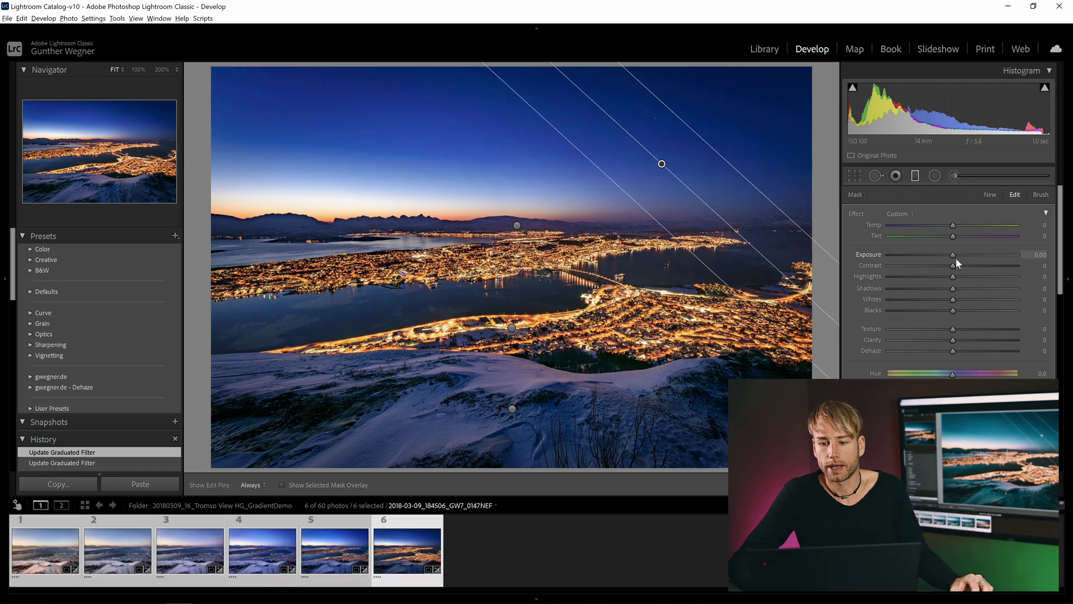
pyautogui.moveTo(957, 254); pyautogui.dragTo(973, 254)
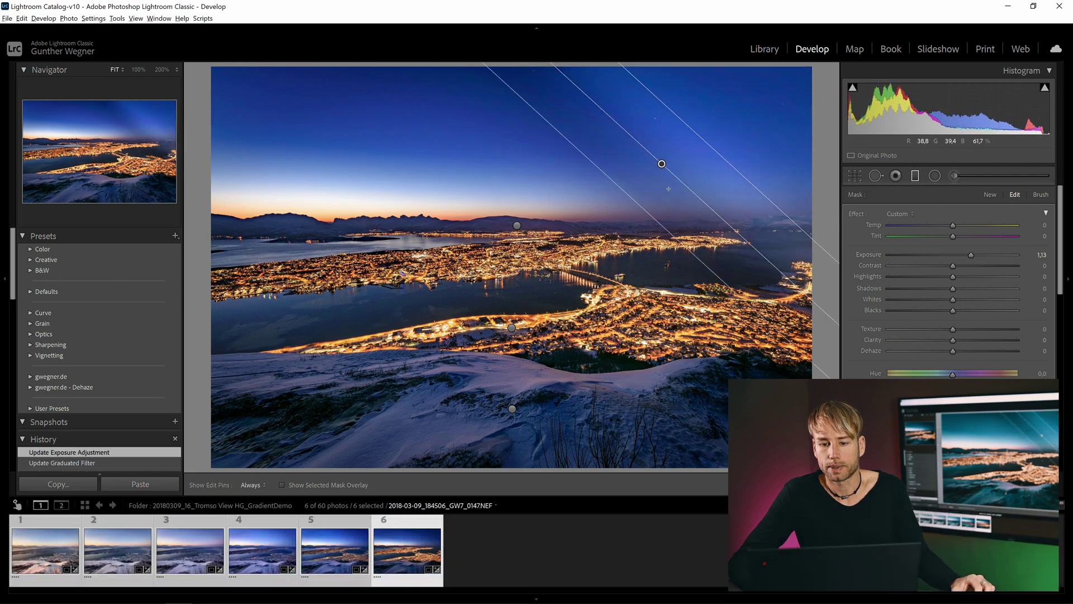
pyautogui.moveTo(630, 198); pyautogui.dragTo(567, 268)
# Sync the gradient to the other keyframes with 02 LRTimelapse Sync Keyframes - Gradients Only
pyautogui.click(203, 18)
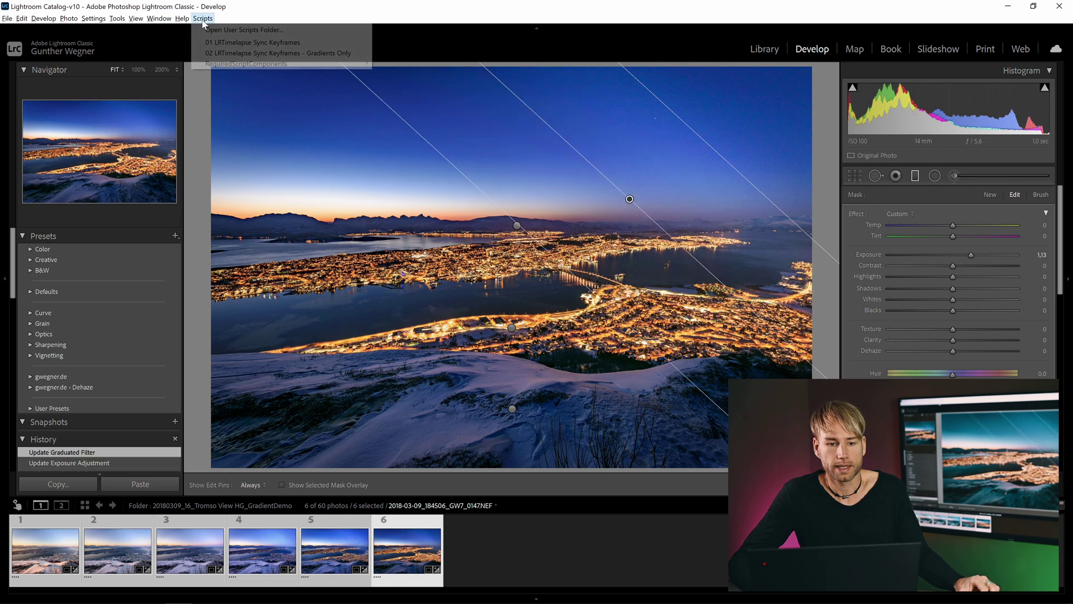
pyautogui.click(230, 53)
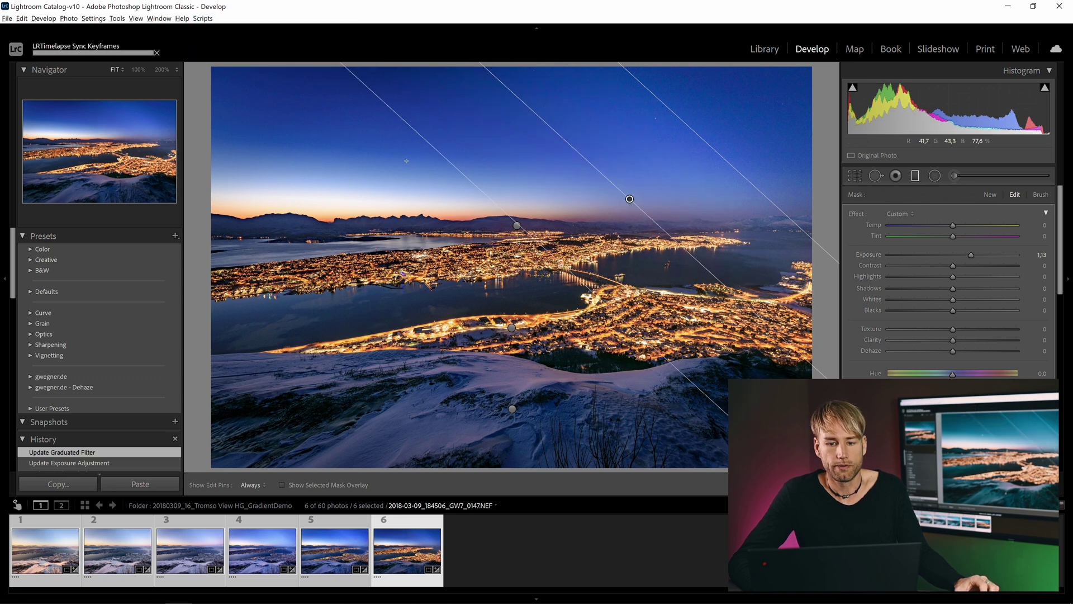
pyautogui.click(47, 547)
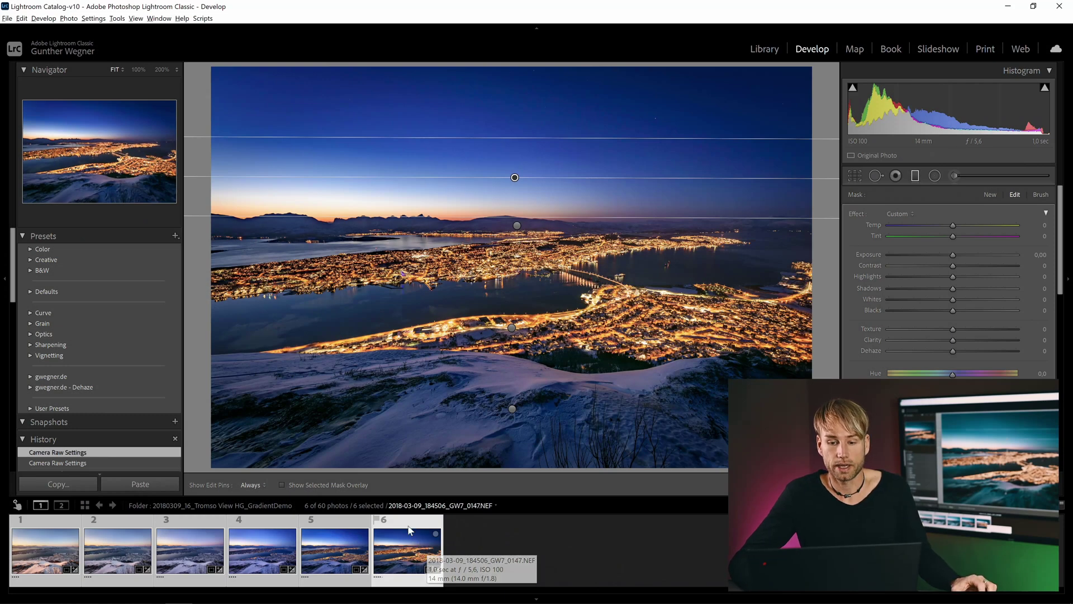
# Sync keyframe 4's diagonal gradient onto keyframes 5 and 6 via the gradients-only script
pyautogui.click(257, 552)
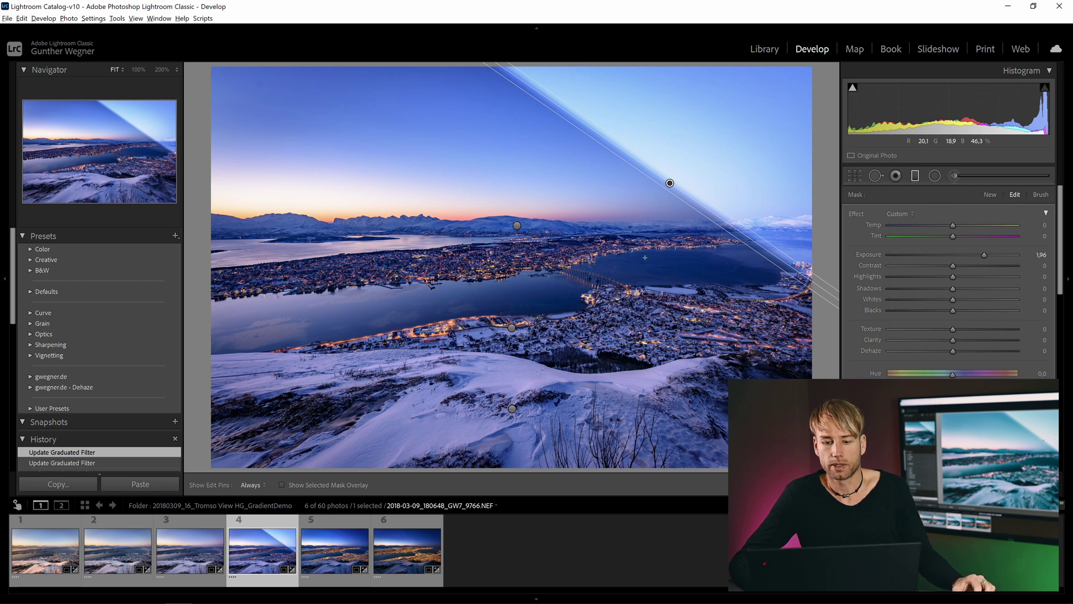
pyautogui.keyDown('ctrl'); pyautogui.click(347, 559); pyautogui.keyUp('ctrl')
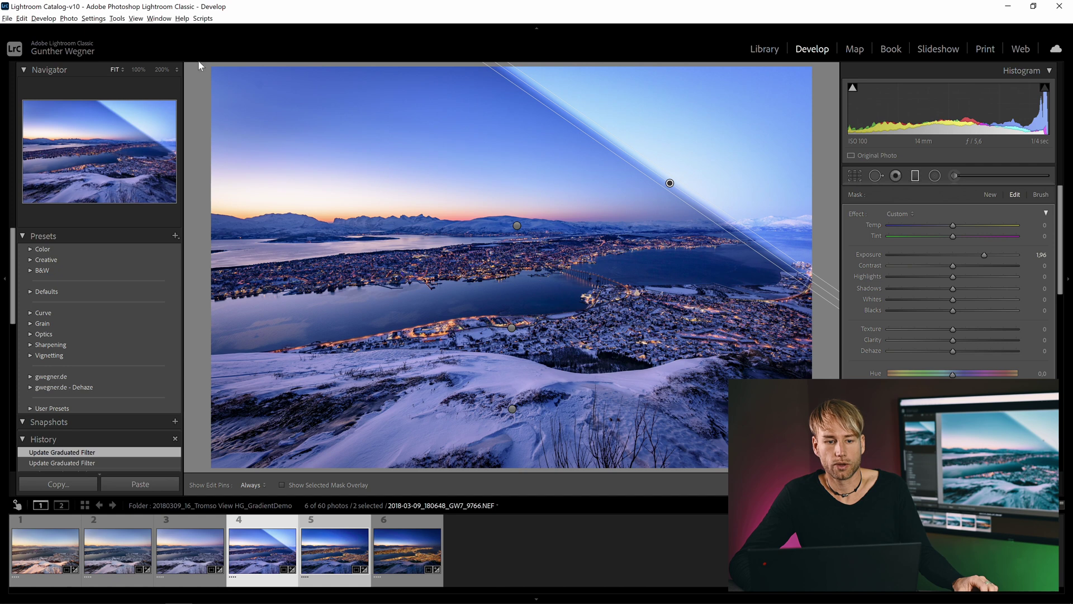
pyautogui.click(203, 18)
pyautogui.click(263, 50)
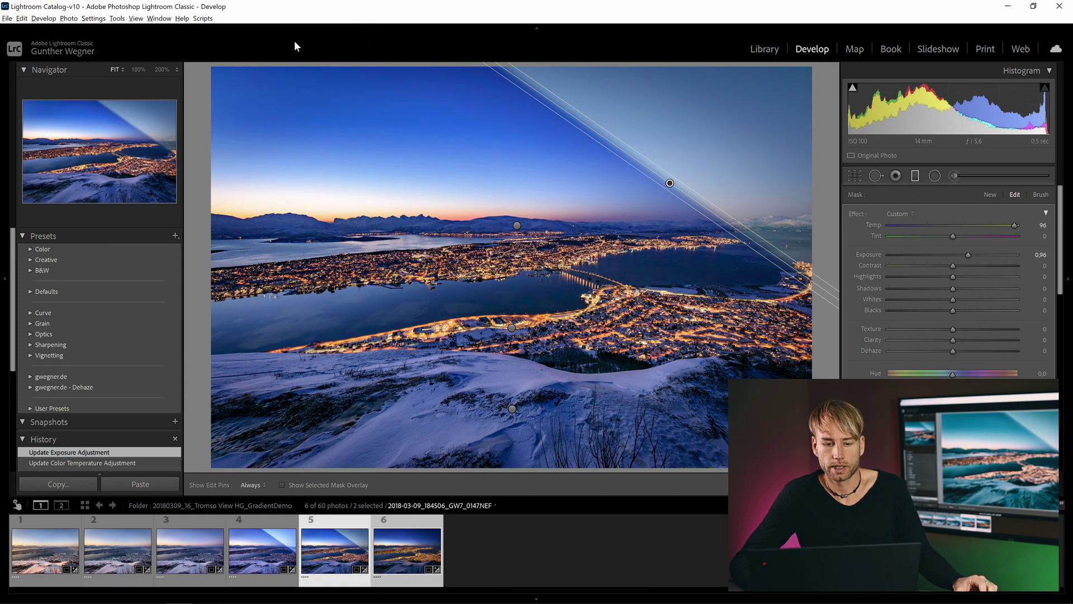
pyautogui.click(202, 18)
pyautogui.click(263, 51)
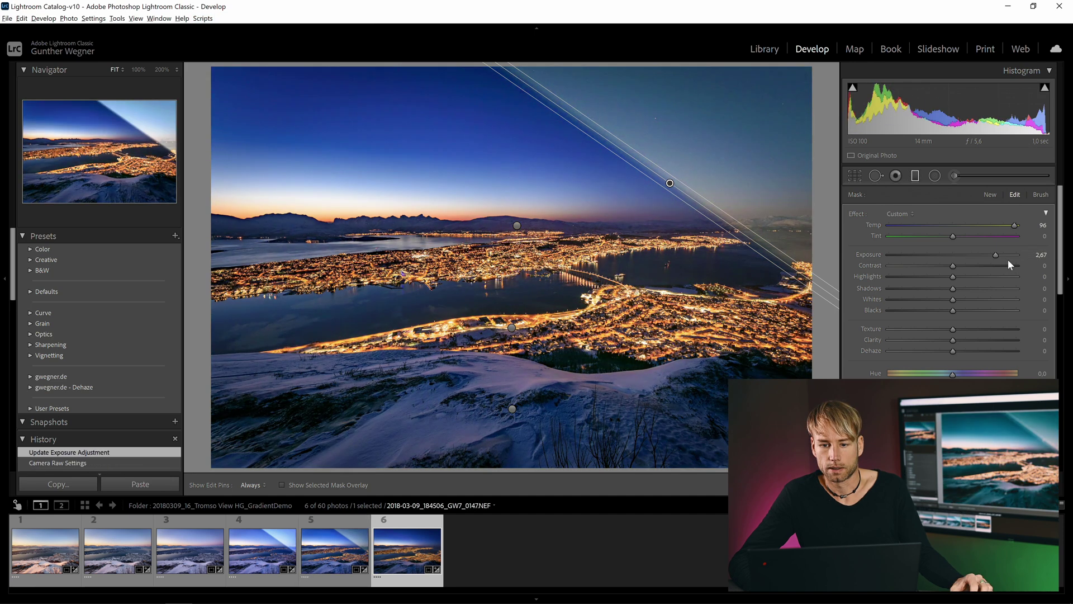
# Save metadata for all six keyframes from the grid, then switch to LRTimelapse
pyautogui.press('g')
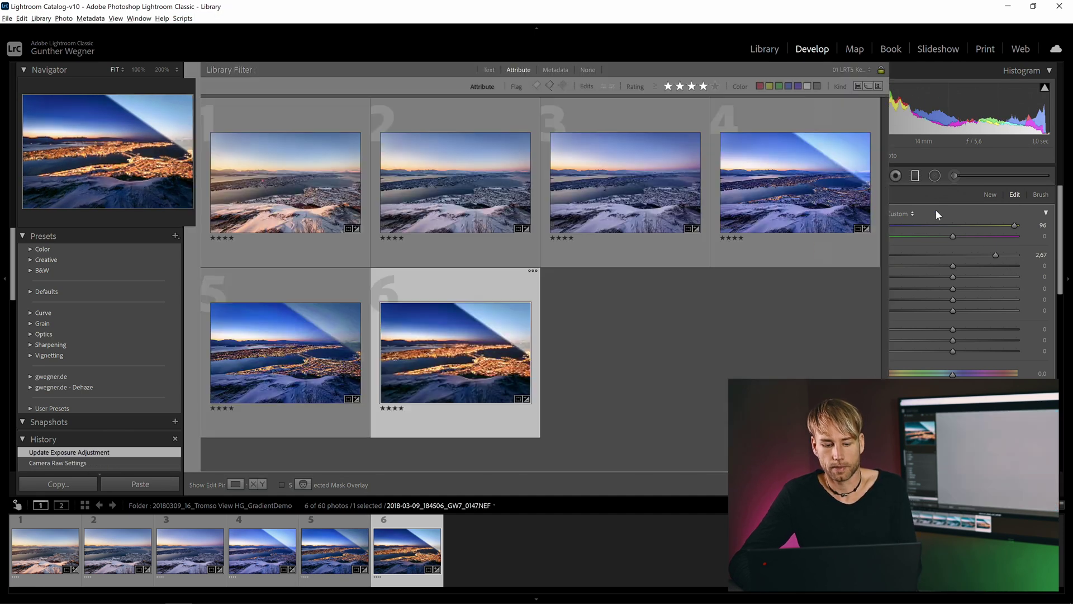
pyautogui.hotkey('ctrl', 'a')
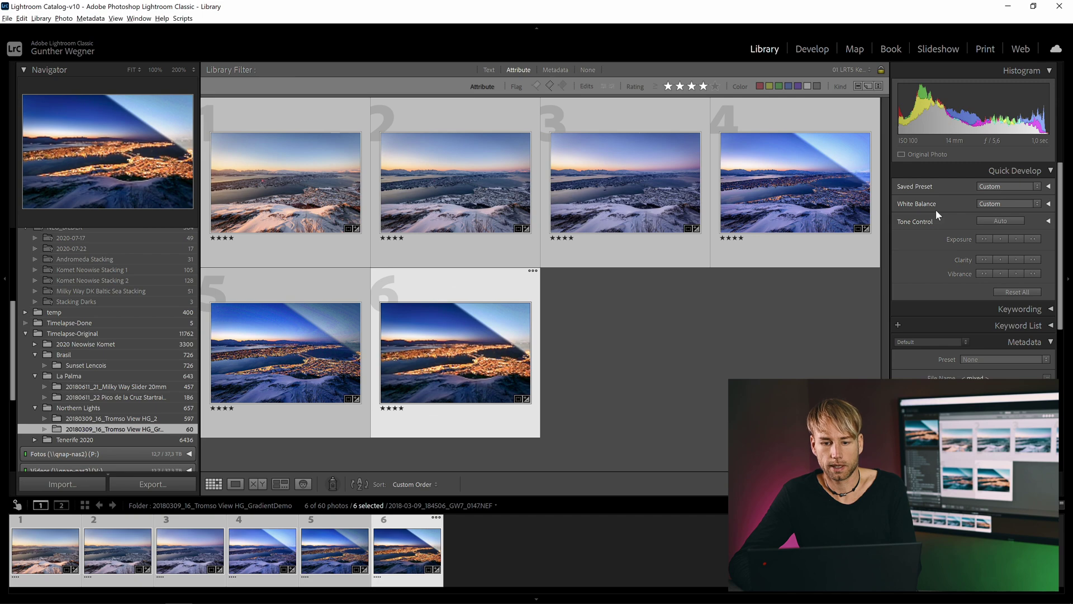
pyautogui.hotkey('ctrl', 's')
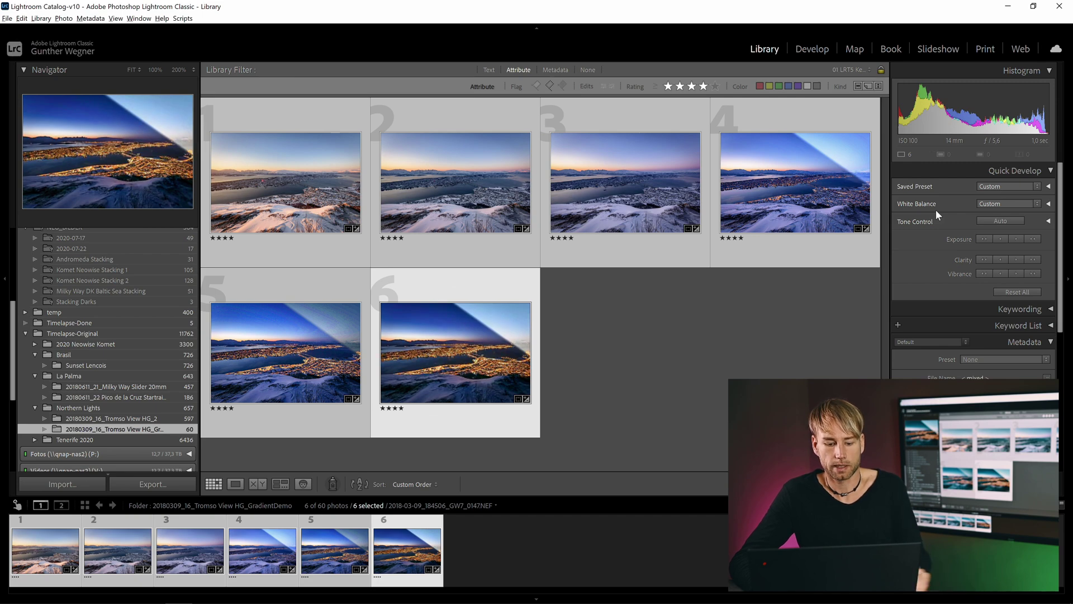
pyautogui.hotkey('alt', 'Tab')
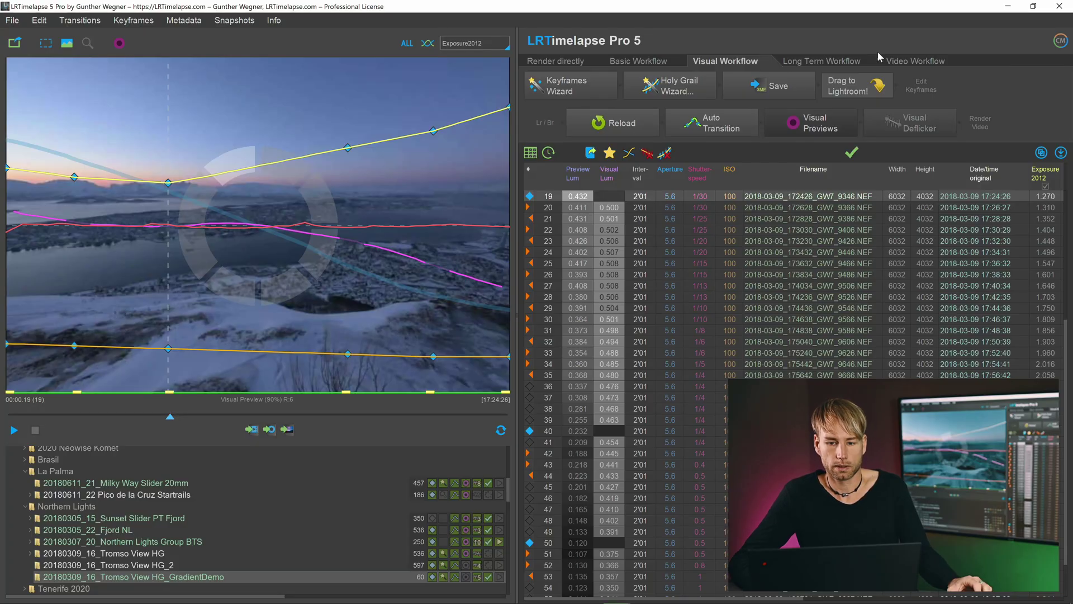
# Reload the keyframe edits and scrub the Visual Preview to frames 24 and 27
pyautogui.click(703, 127)
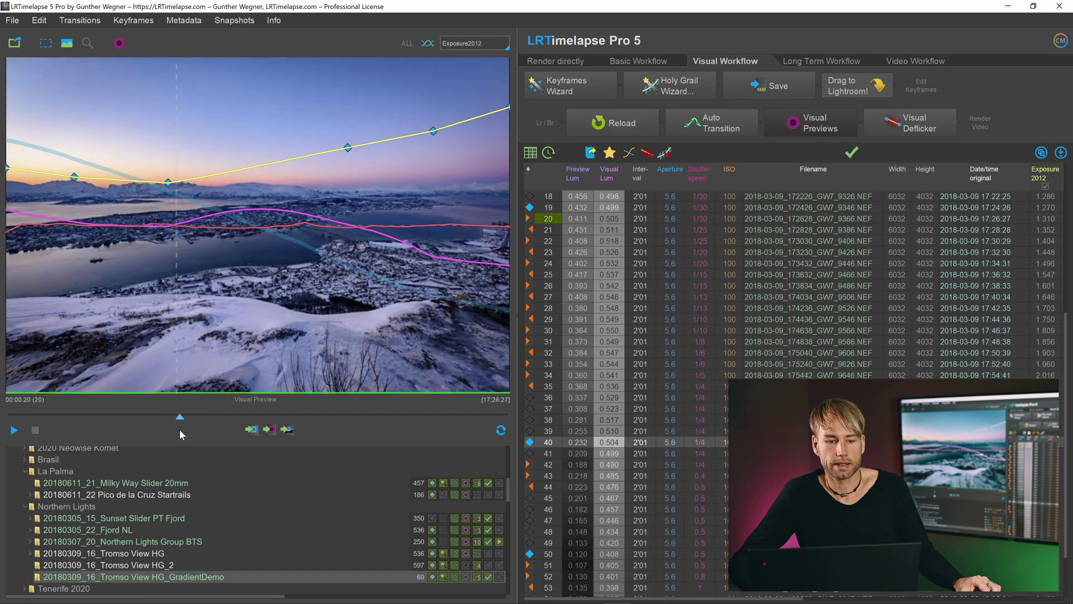
pyautogui.moveTo(180, 430); pyautogui.dragTo(343, 388)
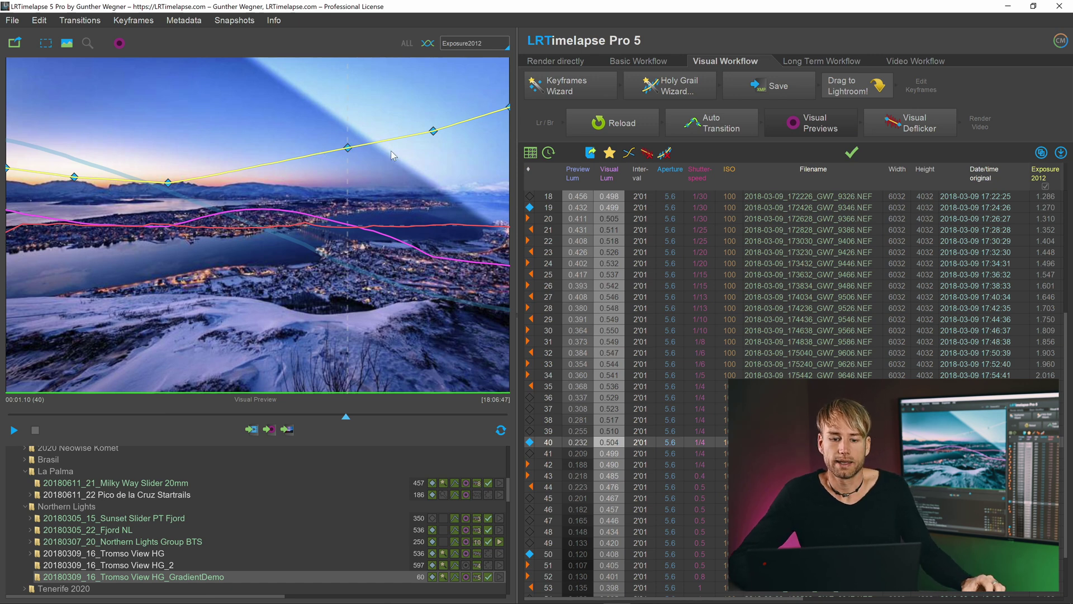
pyautogui.moveTo(342, 421)
pyautogui.mouseDown()
pyautogui.moveTo(261, 417)
pyautogui.moveTo(310, 397)
pyautogui.moveTo(169, 388)
pyautogui.moveTo(330, 345)
pyautogui.mouseUp()
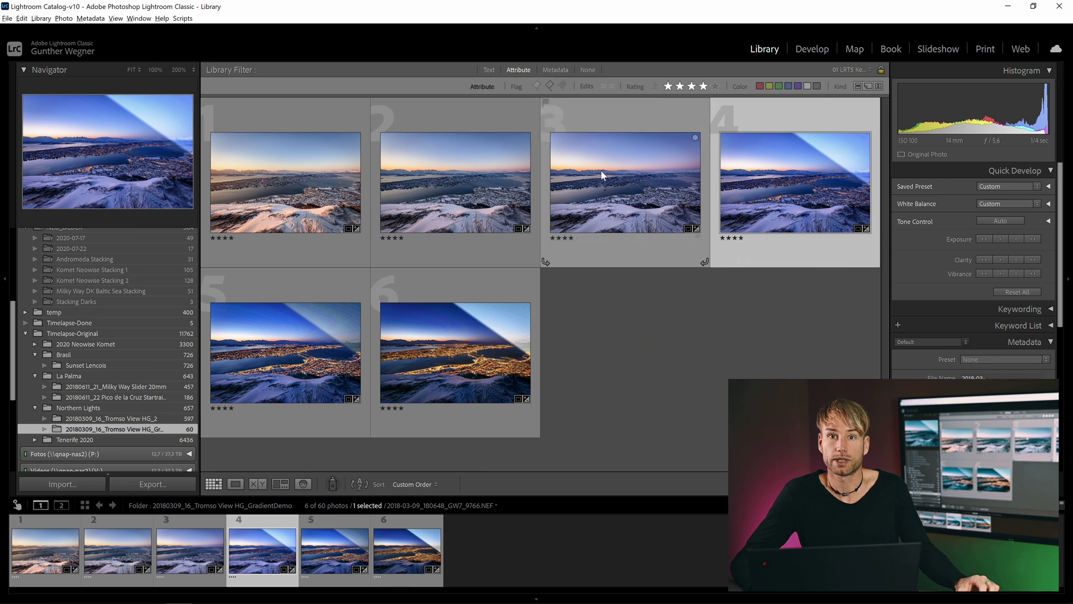
# Copy keyframe 4's diagonal gradient onto keyframe 3 and reset its exposure to 0
pyautogui.keyDown('ctrl'); pyautogui.click(635, 182); pyautogui.keyUp('ctrl')
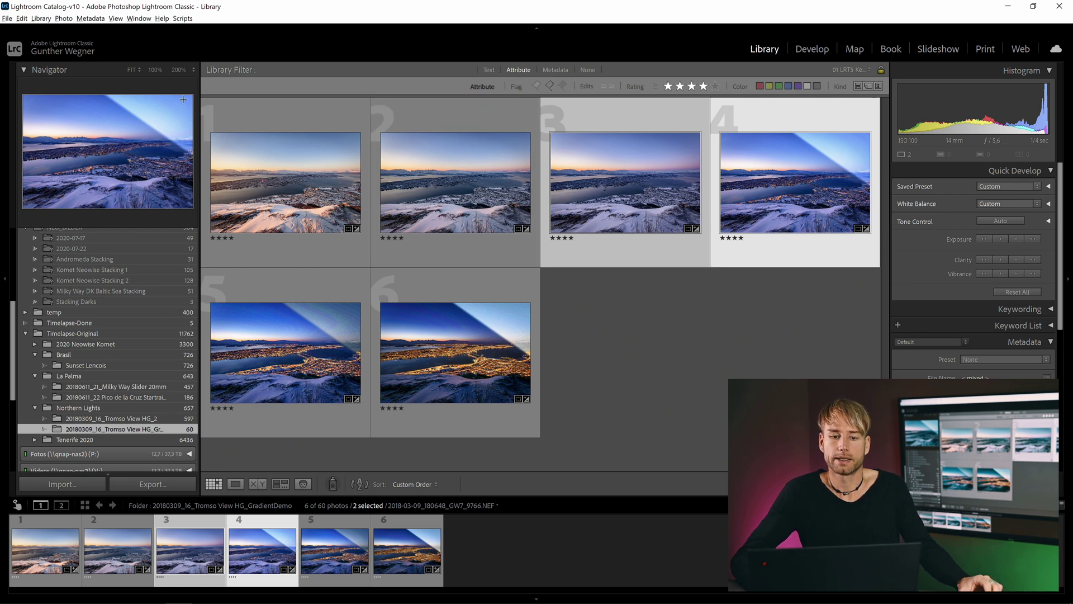
pyautogui.click(184, 19)
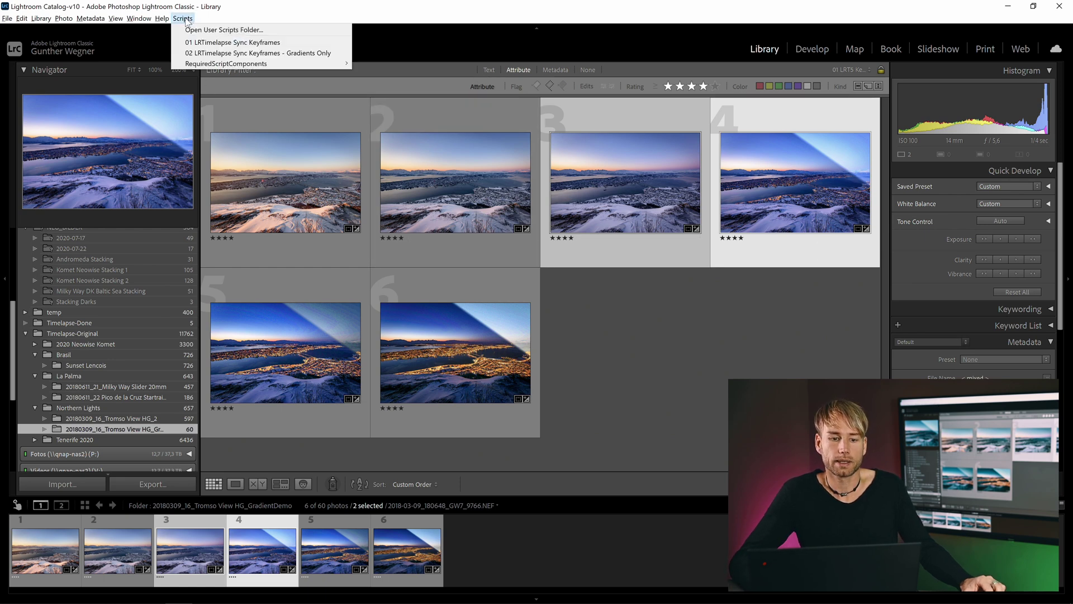
pyautogui.click(213, 53)
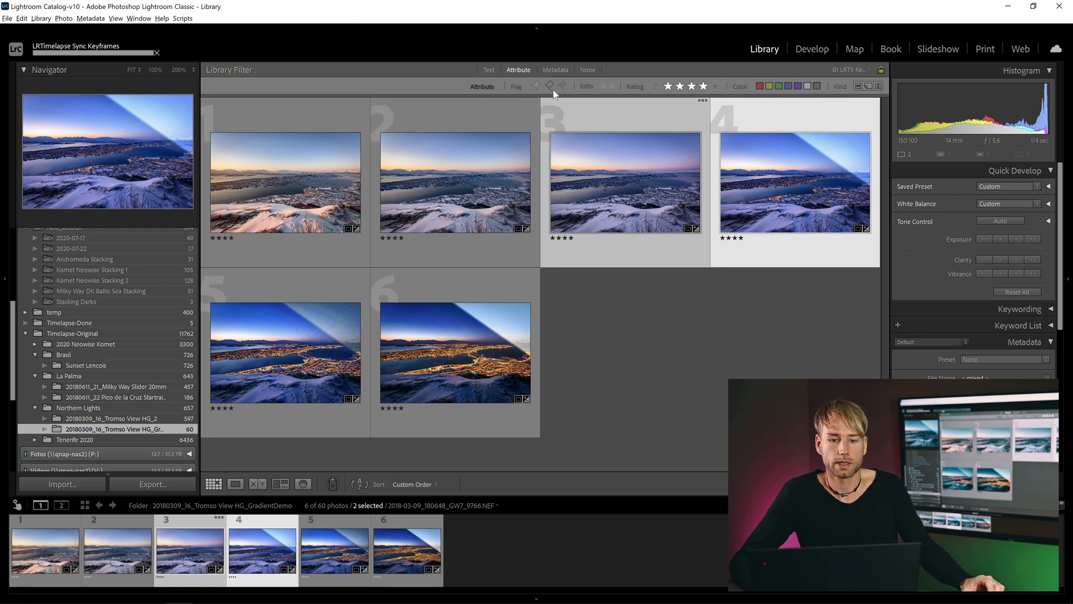
pyautogui.click(616, 128)
pyautogui.press('d')
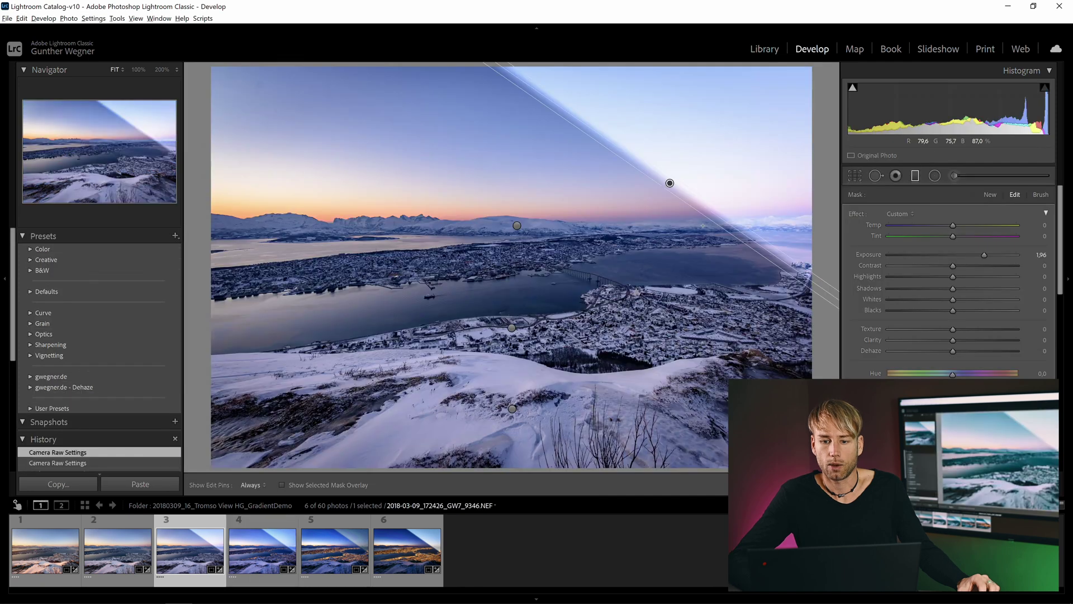
pyautogui.doubleClick(867, 255)
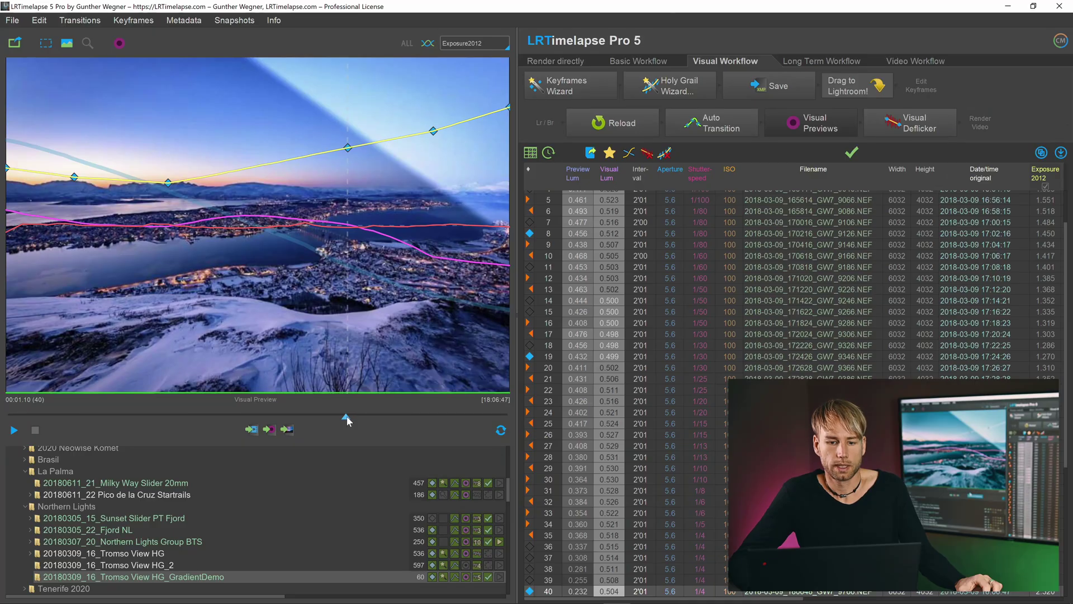
# Scrub the preview forward to frame 53 to watch the gradient fade in
pyautogui.moveTo(347, 417); pyautogui.dragTo(408, 364)
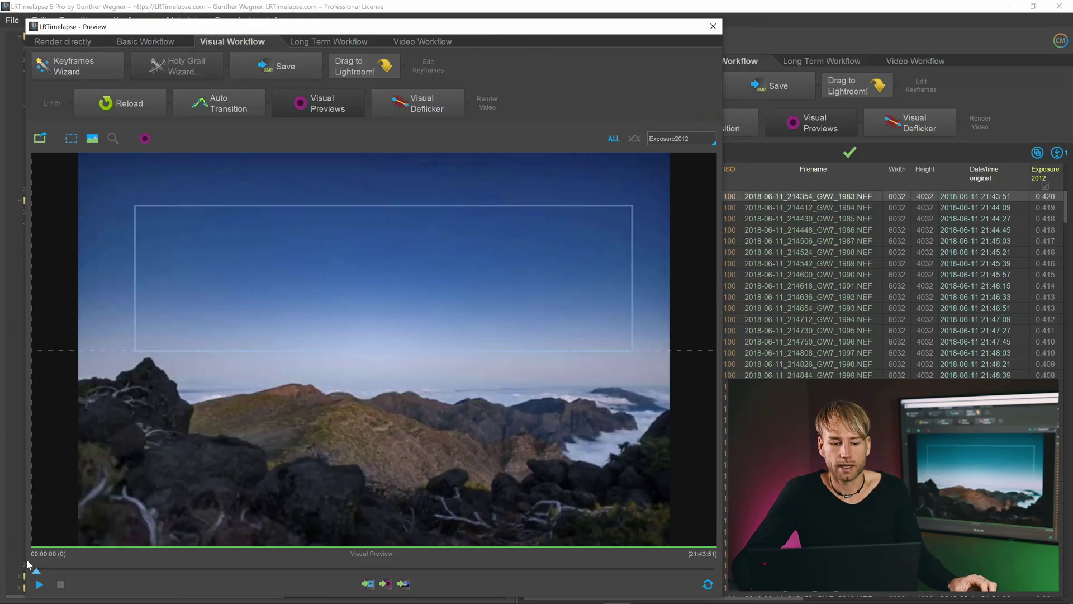
# Scrub the Milky Way Slider 20mm preview forward into the starry night, to frame 119
pyautogui.moveTo(36, 574); pyautogui.dragTo(371, 563)
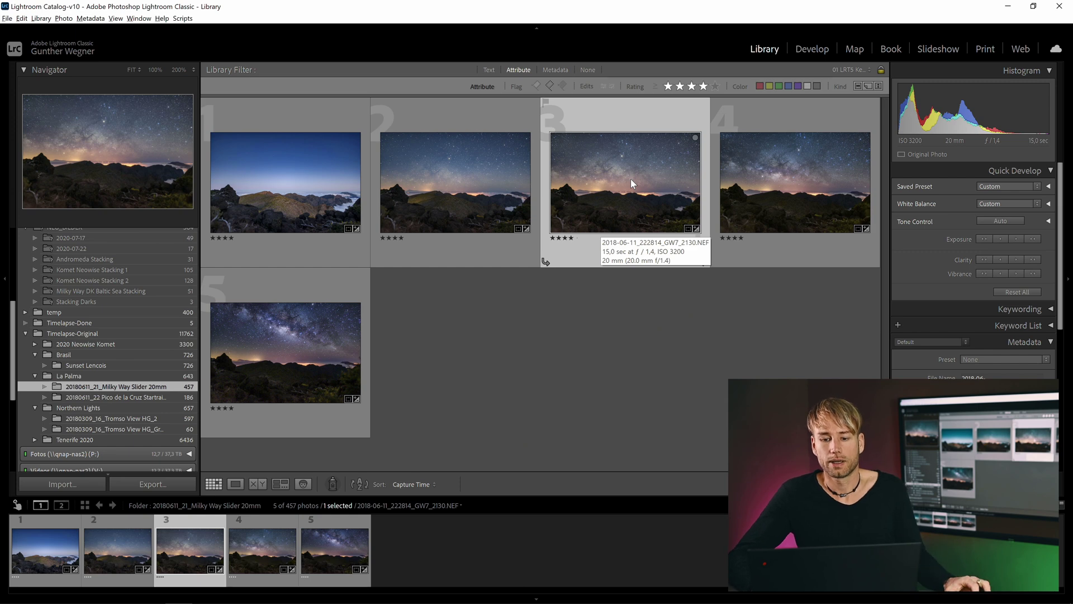
# Draw a radial filter on keyframe 3 and move it onto the Milky Way band, exposure 0.47
pyautogui.doubleClick(631, 179)
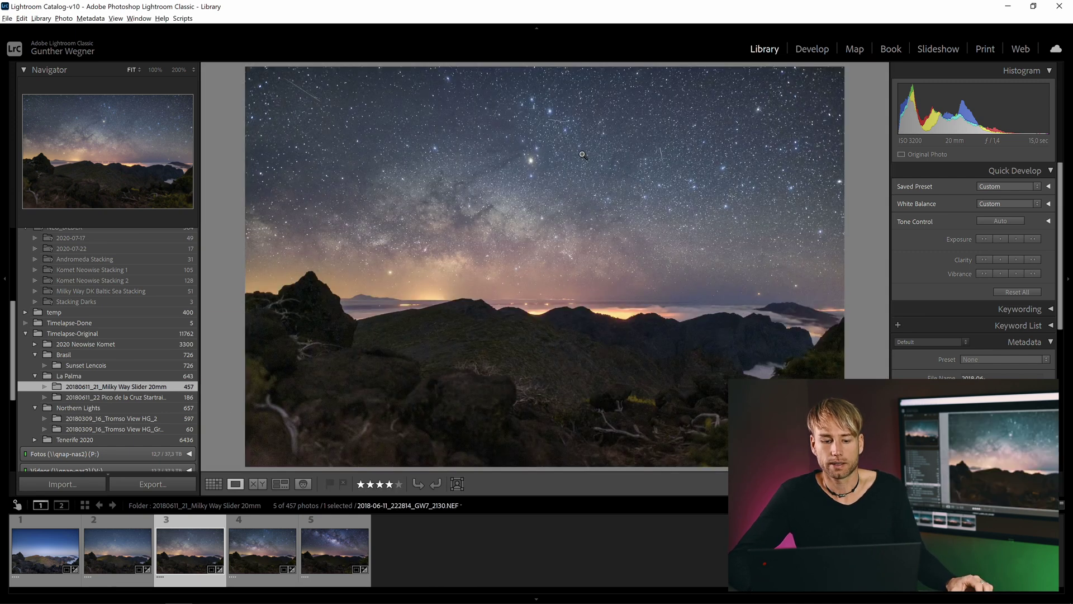
pyautogui.hotkey('shift', 'm')
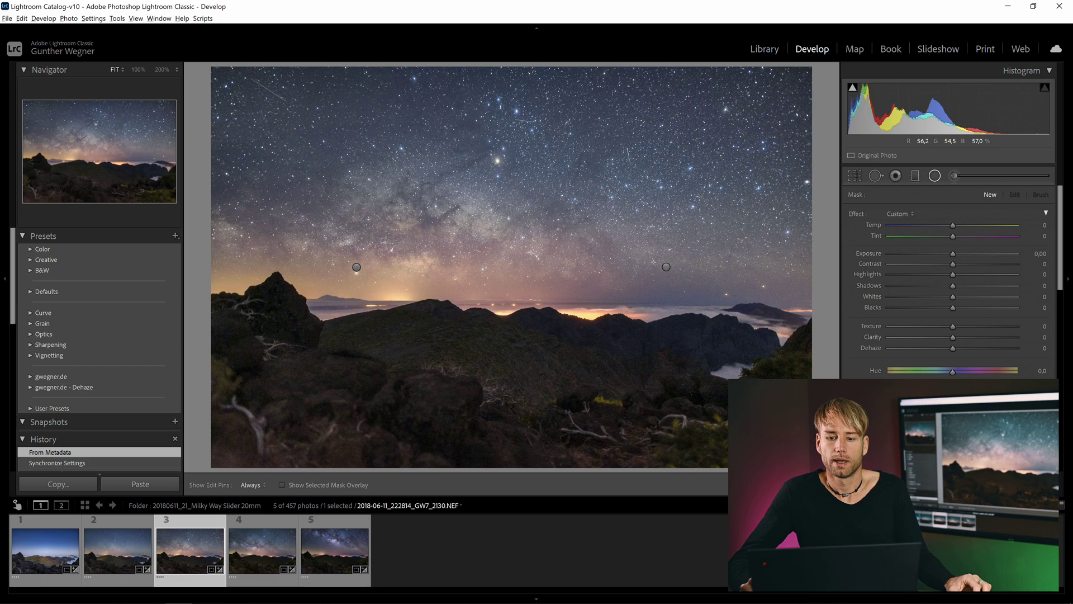
pyautogui.moveTo(666, 267); pyautogui.dragTo(823, 392)
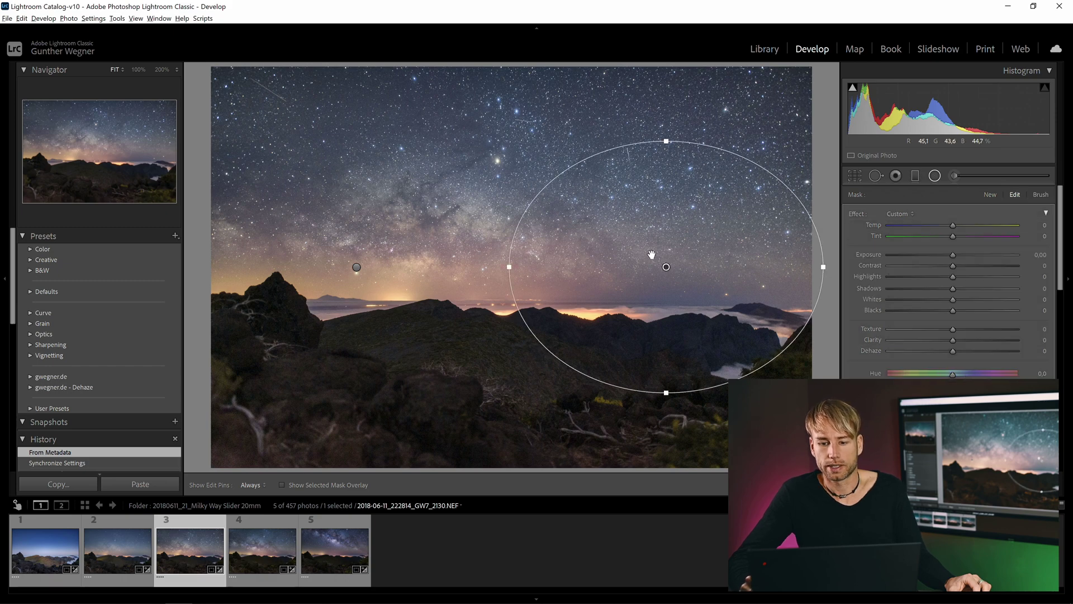
pyautogui.moveTo(652, 254); pyautogui.dragTo(427, 240)
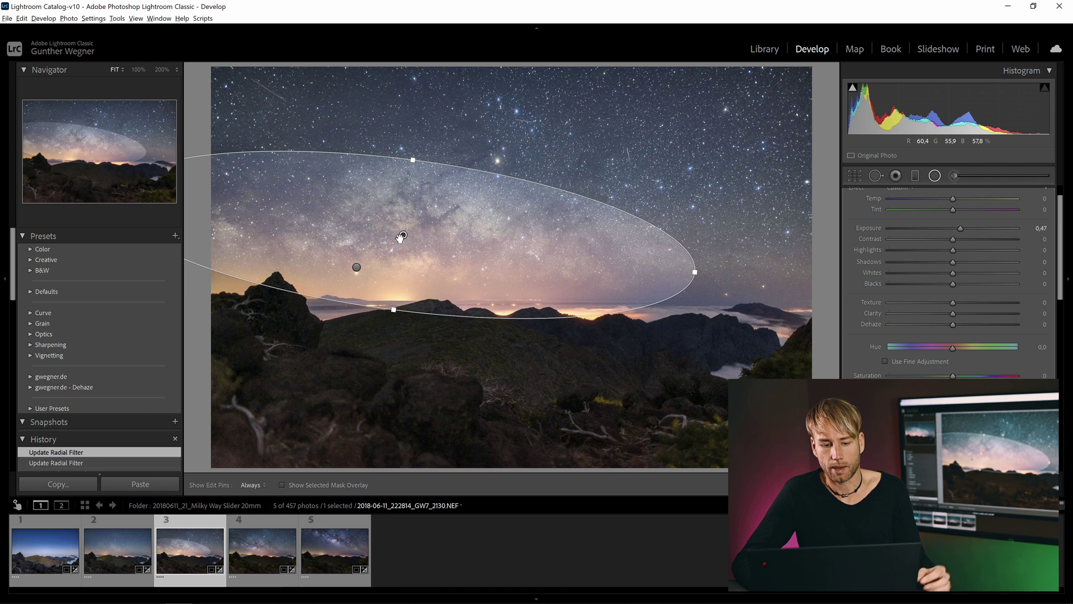
# Sync the radial filter to keyframe 4 and realign the ellipse along the Milky Way
pyautogui.keyDown('ctrl'); pyautogui.click(249, 553); pyautogui.keyUp('ctrl')
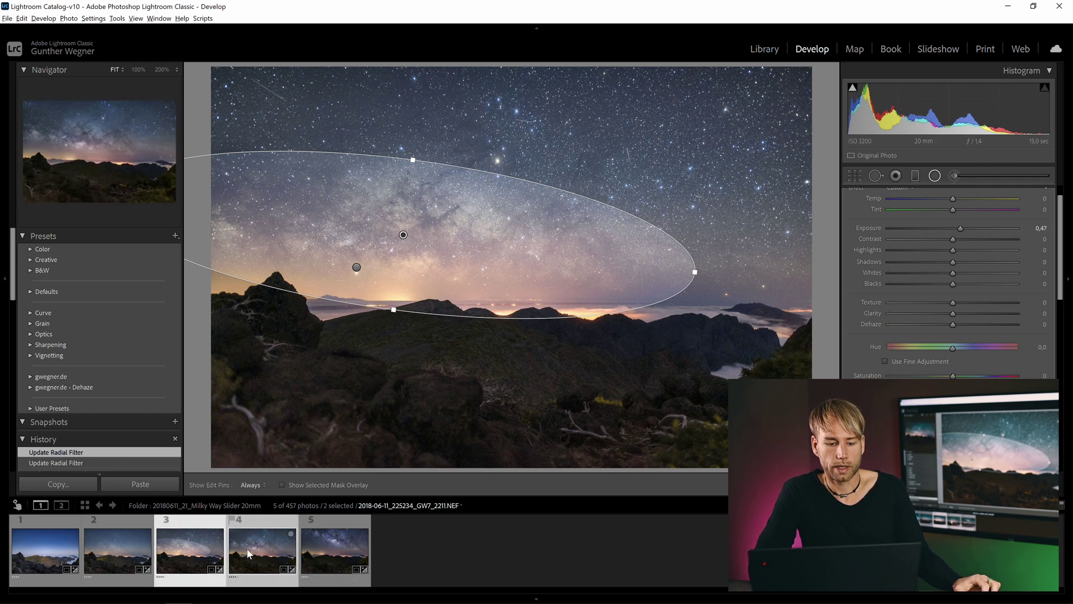
pyautogui.click(204, 19)
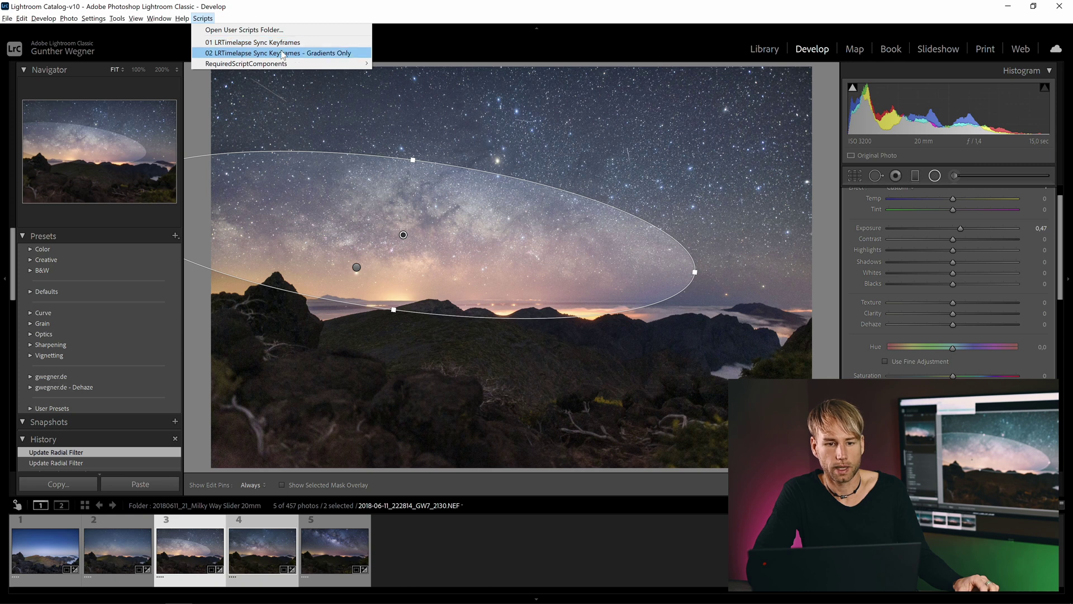
pyautogui.click(305, 53)
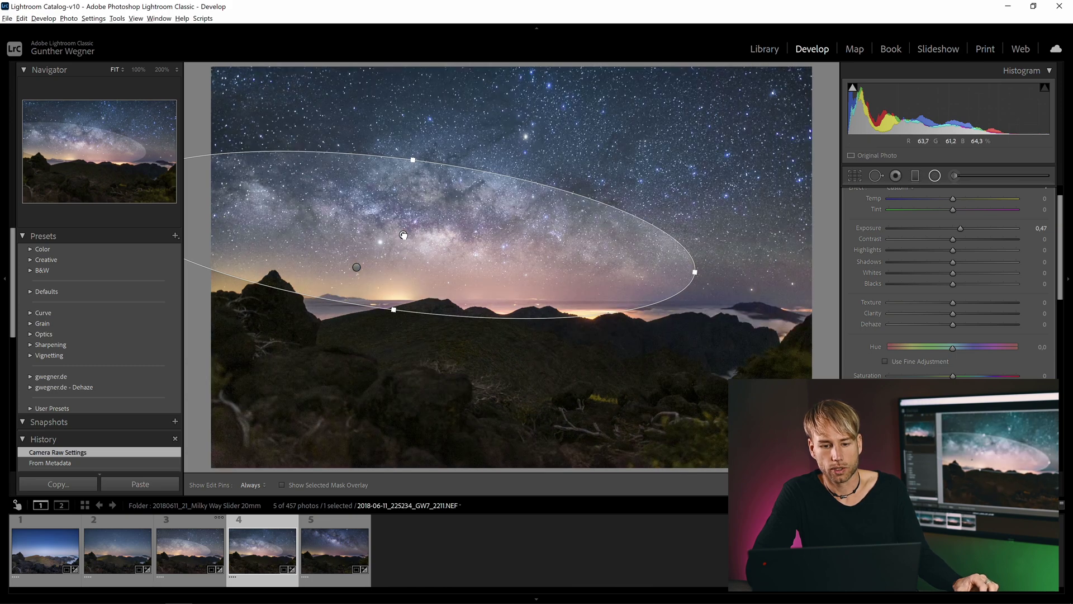
pyautogui.moveTo(404, 235); pyautogui.dragTo(410, 214)
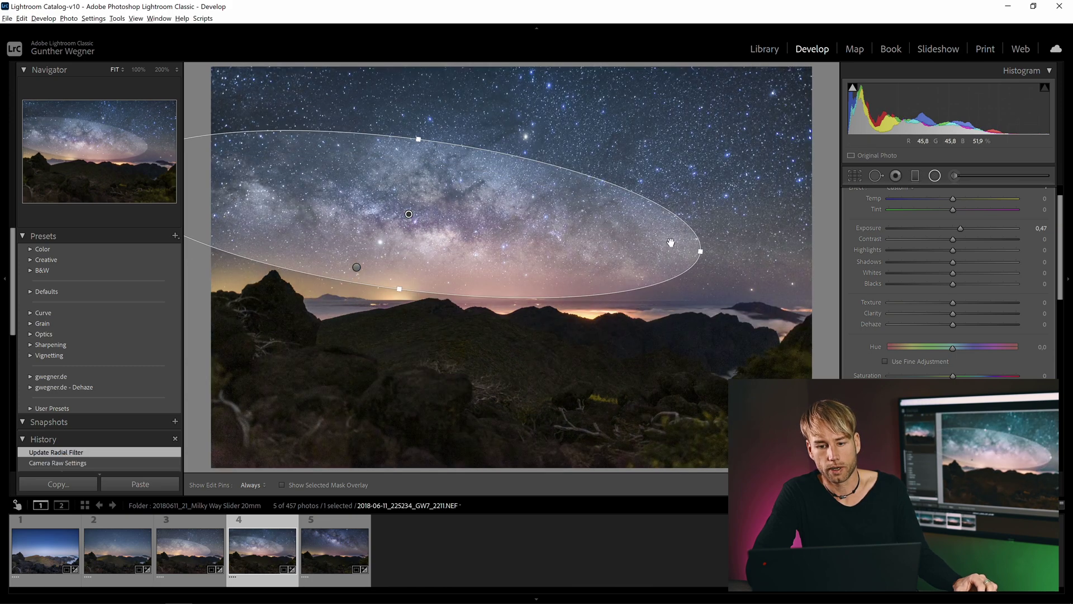
pyautogui.moveTo(716, 249); pyautogui.dragTo(706, 267)
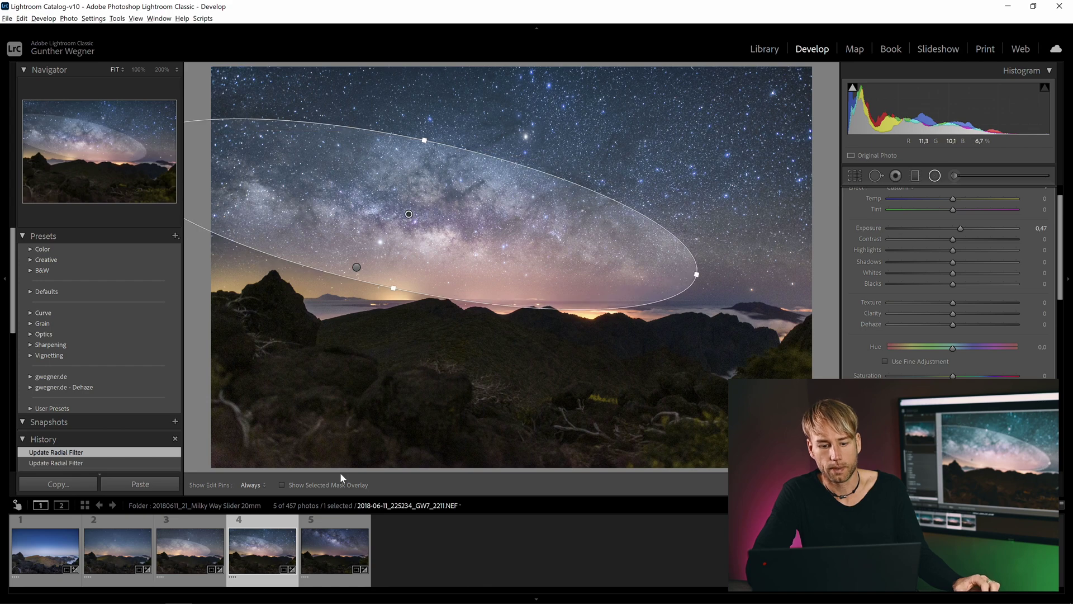
# Sync the radial filter to keyframe 5 with the gradients-only script
pyautogui.keyDown('ctrl'); pyautogui.click(334, 550); pyautogui.keyUp('ctrl')
pyautogui.click(203, 18)
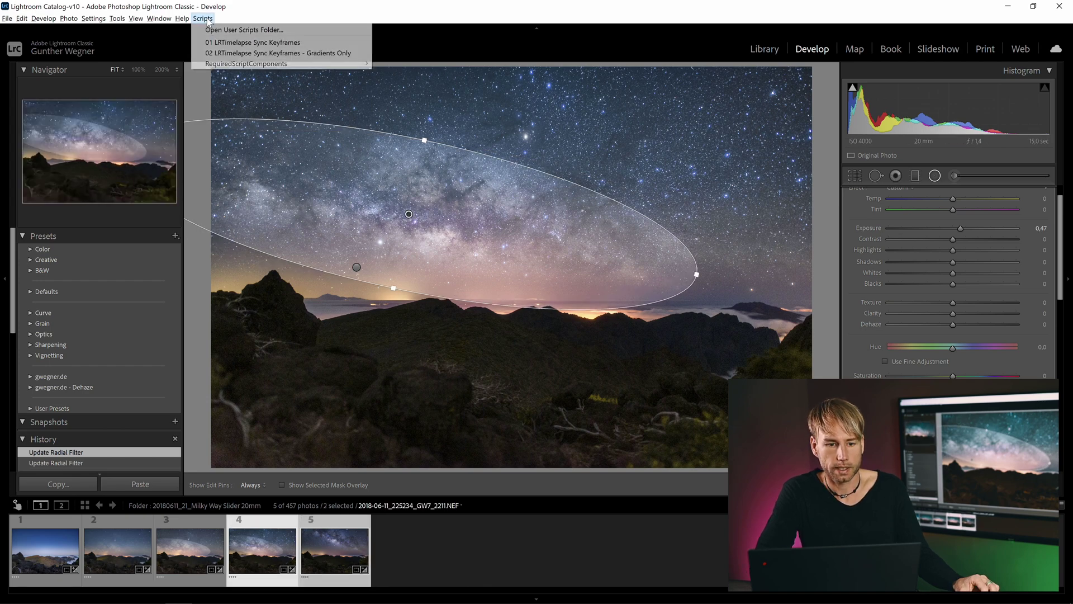
pyautogui.click(242, 53)
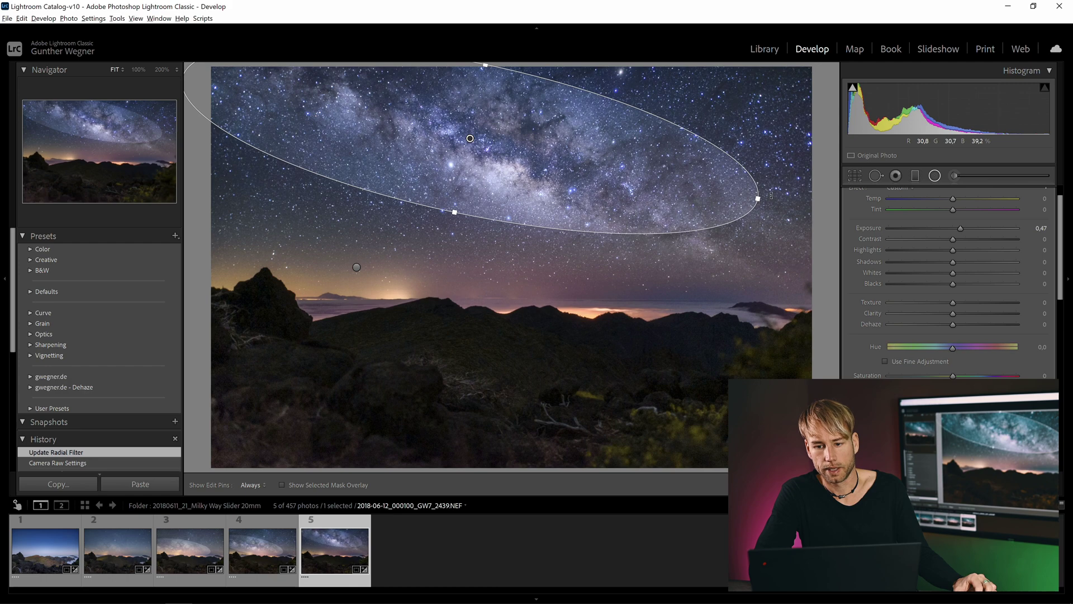
# Save metadata for all five keyframes, then switch to LRTimelapse
pyautogui.hotkey('ctrl', 'a')
pyautogui.press('g')
pyautogui.hotkey('ctrl', 's')
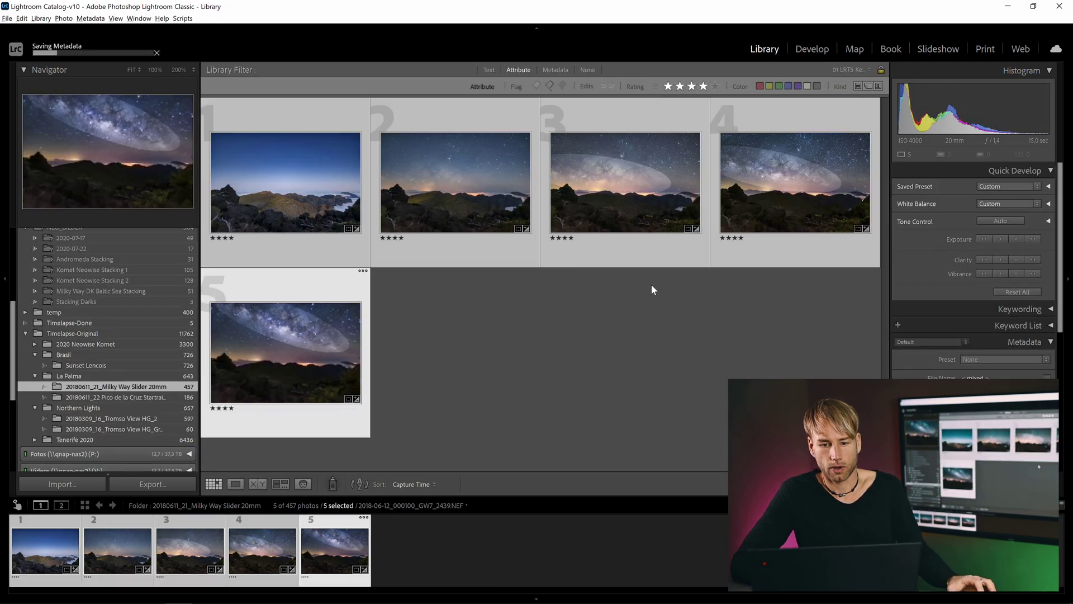
pyautogui.hotkey('alt', 'Tab')
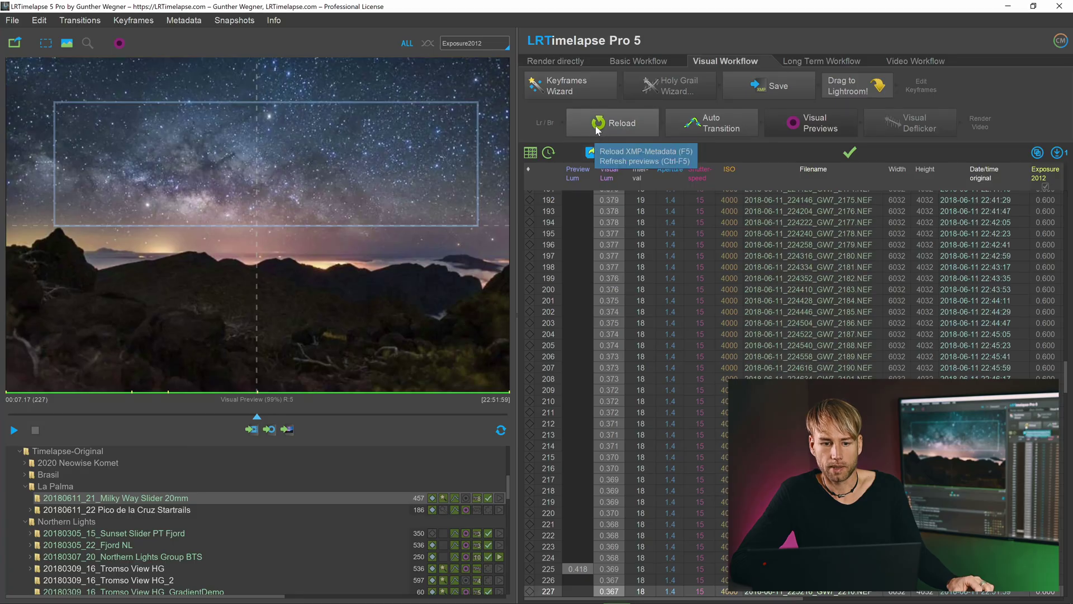
# Reload the keyframe metadata, then play and stop the Visual Preview
pyautogui.click(705, 128)
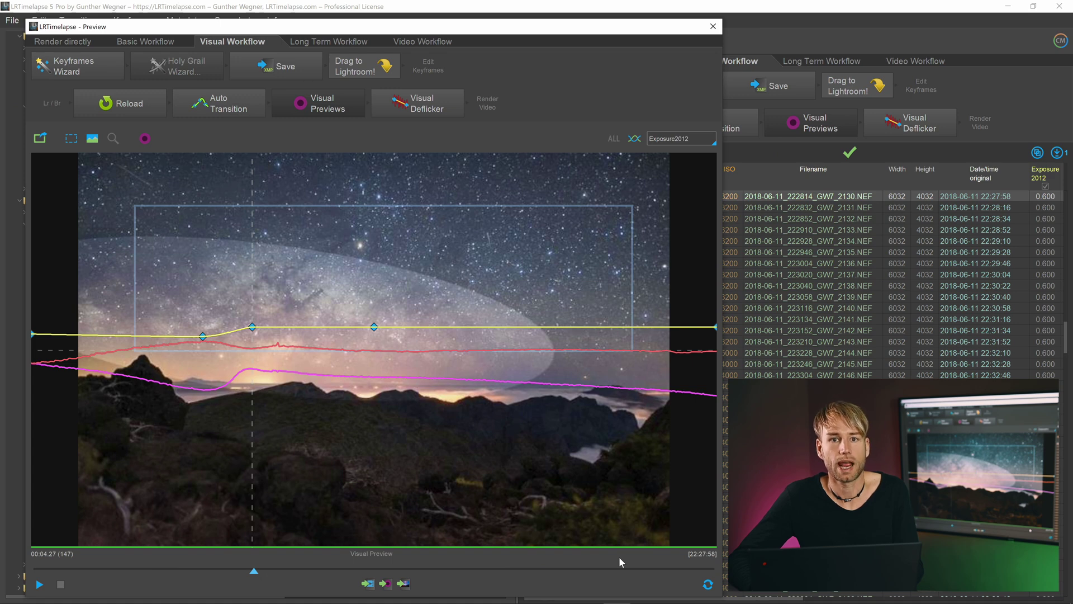
pyautogui.press('space')
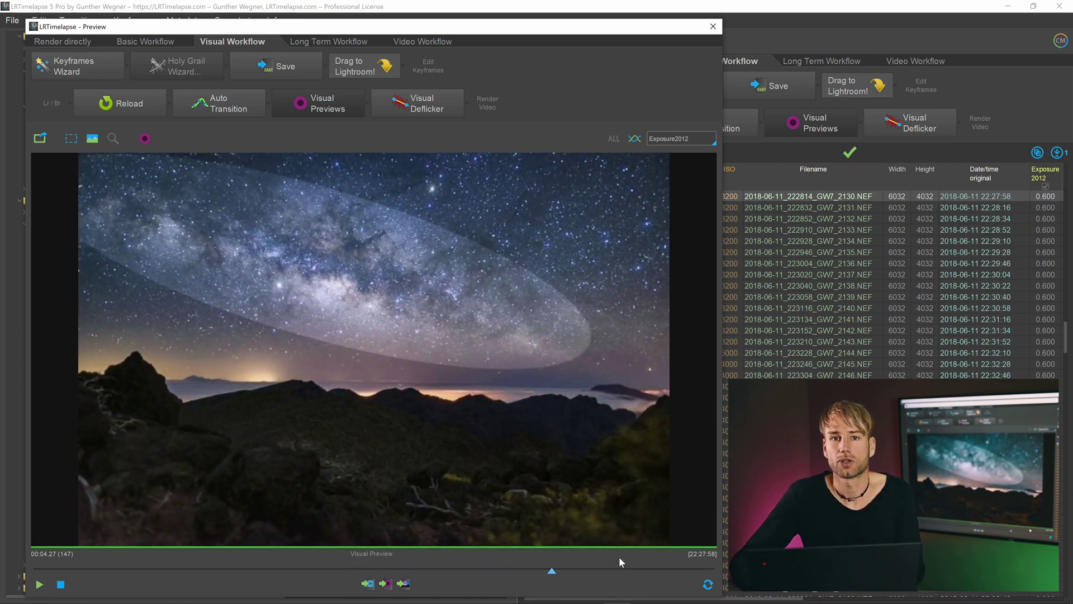
pyautogui.press('space')
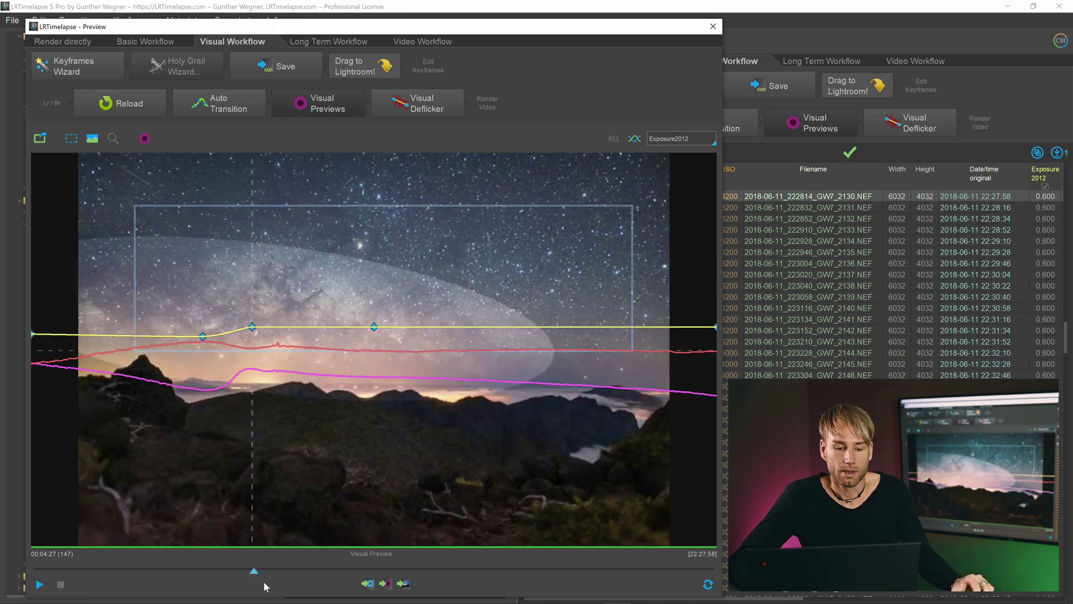
# Move the playhead back to frame 135, where the radial filter starts to appear
pyautogui.moveTo(251, 573)
pyautogui.mouseDown()
pyautogui.moveTo(202, 575)
pyautogui.moveTo(253, 562)
pyautogui.mouseUp()
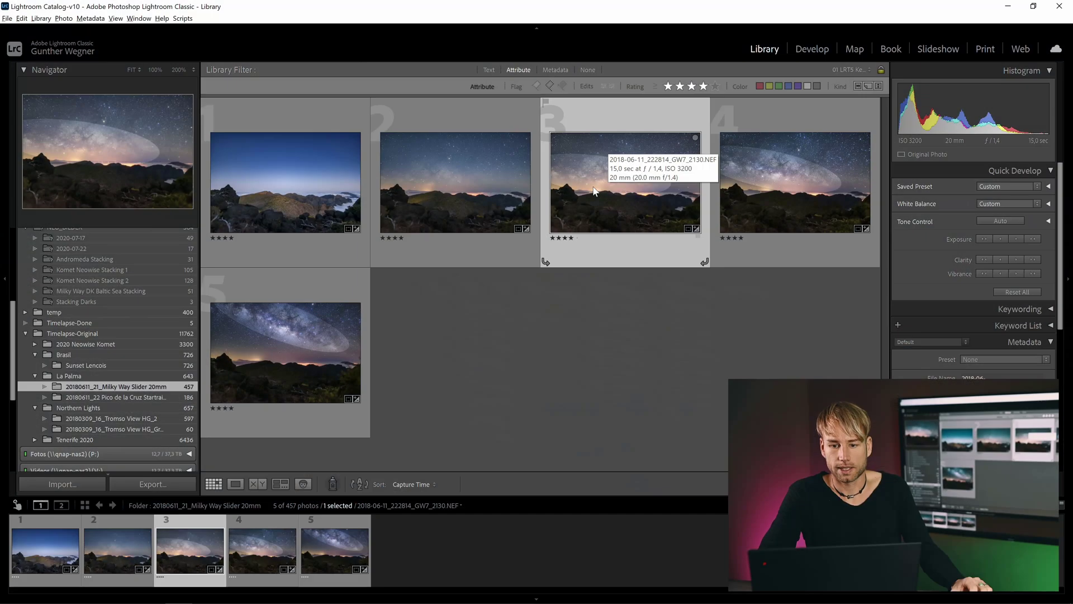
# Sync keyframe 3's radial filter settings onto keyframe 2 with LRTimelapse Sync Keyframes
pyautogui.keyDown('ctrl'); pyautogui.click(469, 176); pyautogui.keyUp('ctrl')
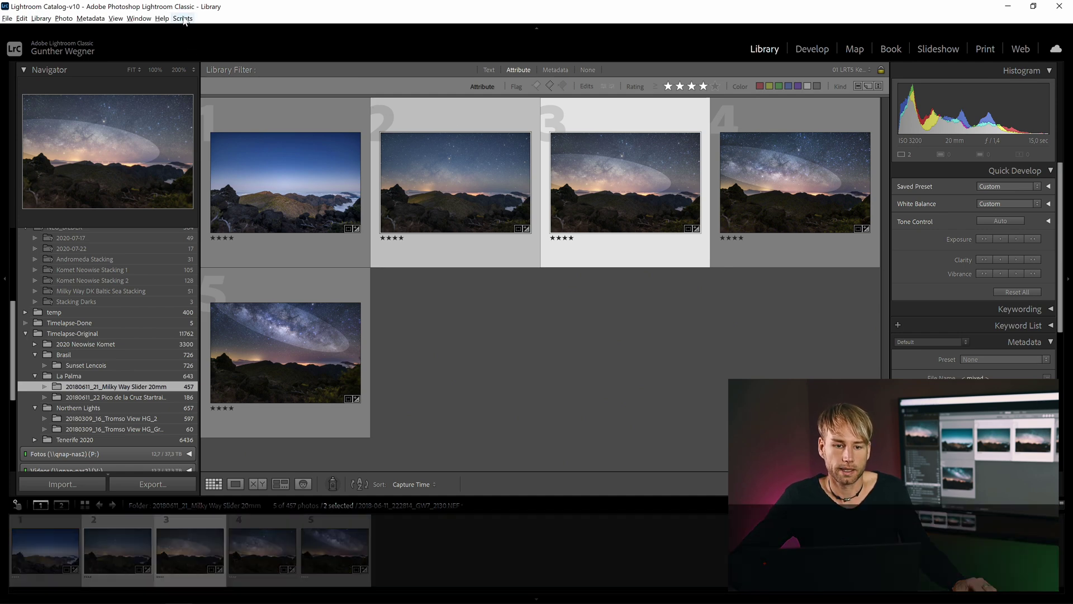
pyautogui.click(182, 19)
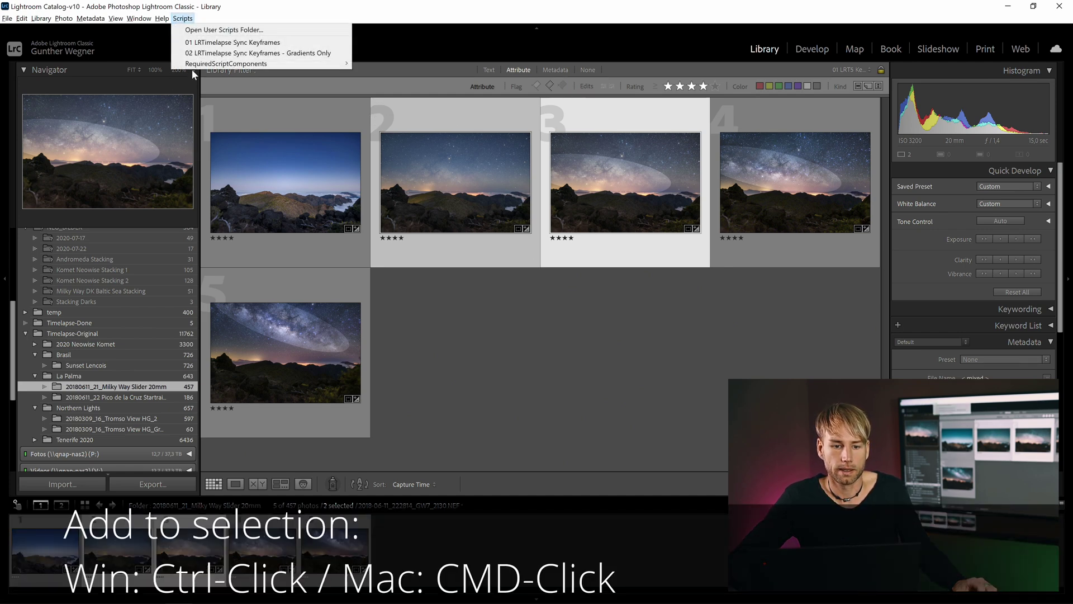
pyautogui.click(224, 52)
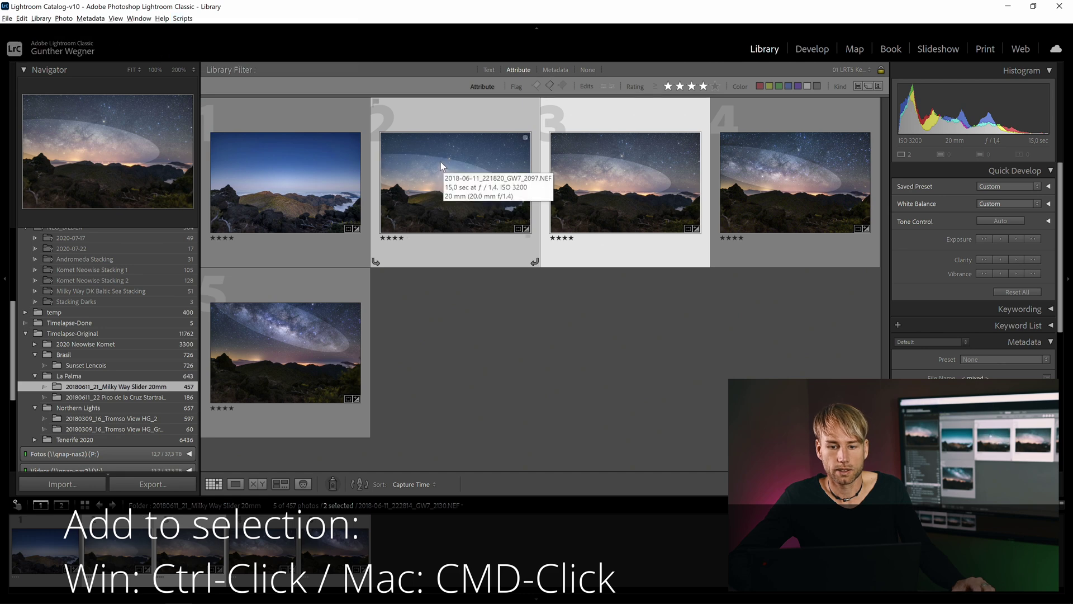
# Reset keyframe 2's radial filter exposure to 0.00, then save the keyframes' metadata
pyautogui.click(443, 117)
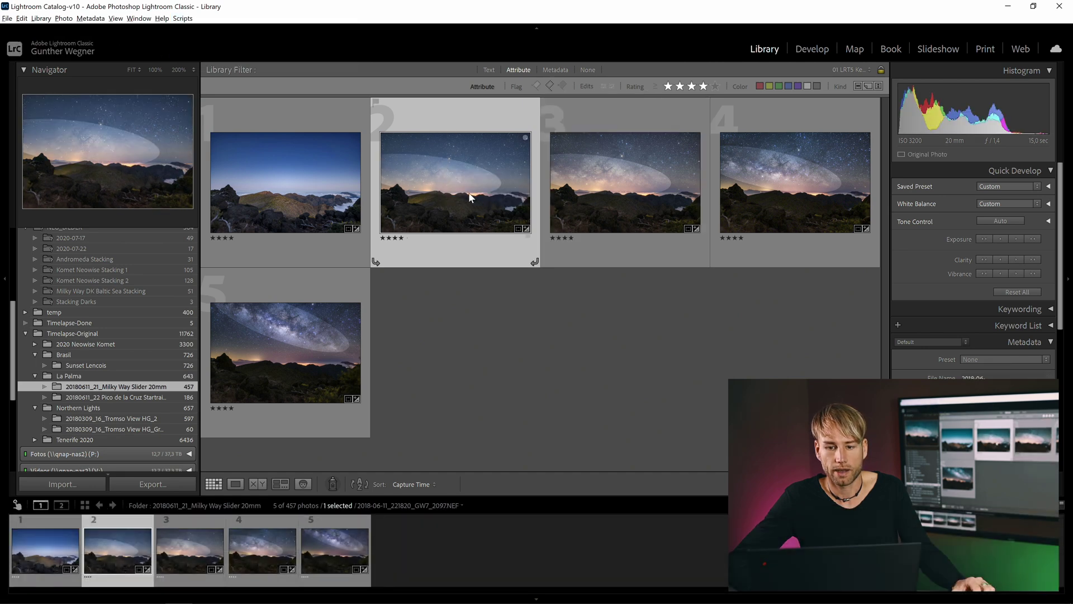
pyautogui.press('d')
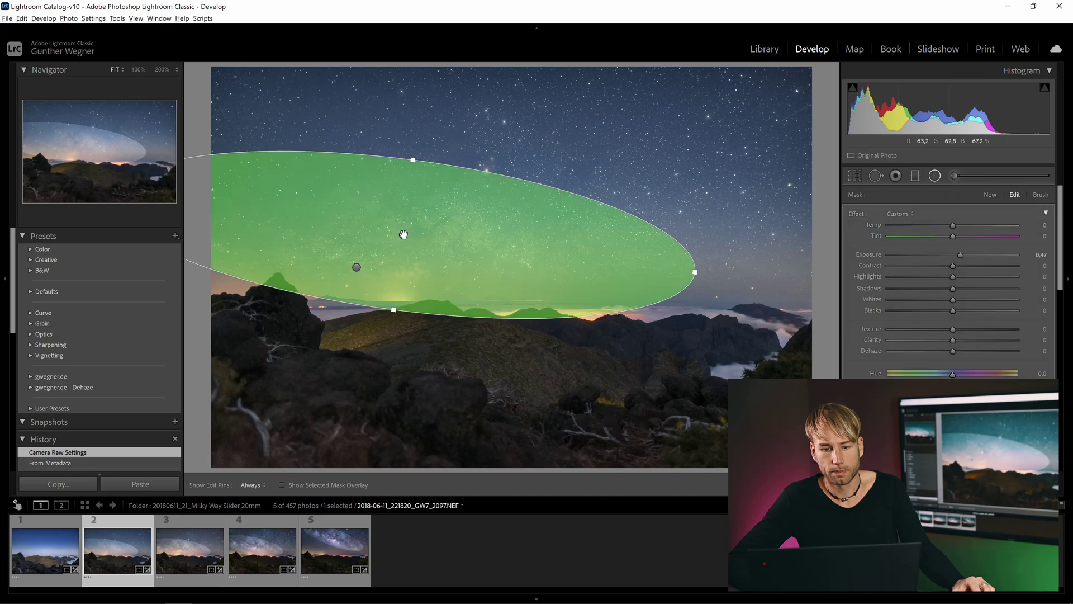
pyautogui.doubleClick(868, 256)
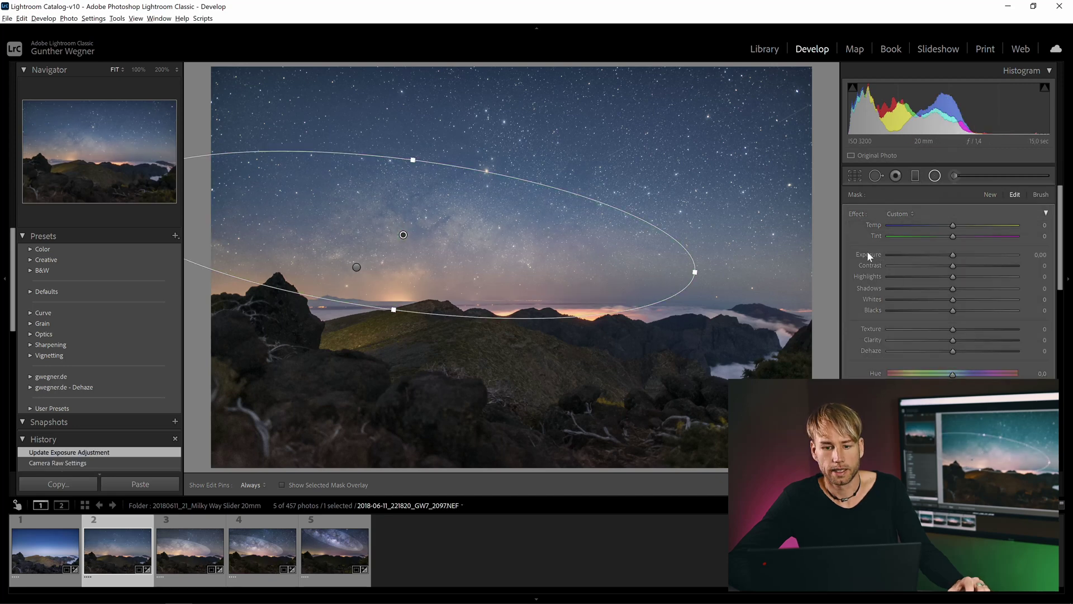
pyautogui.press('g')
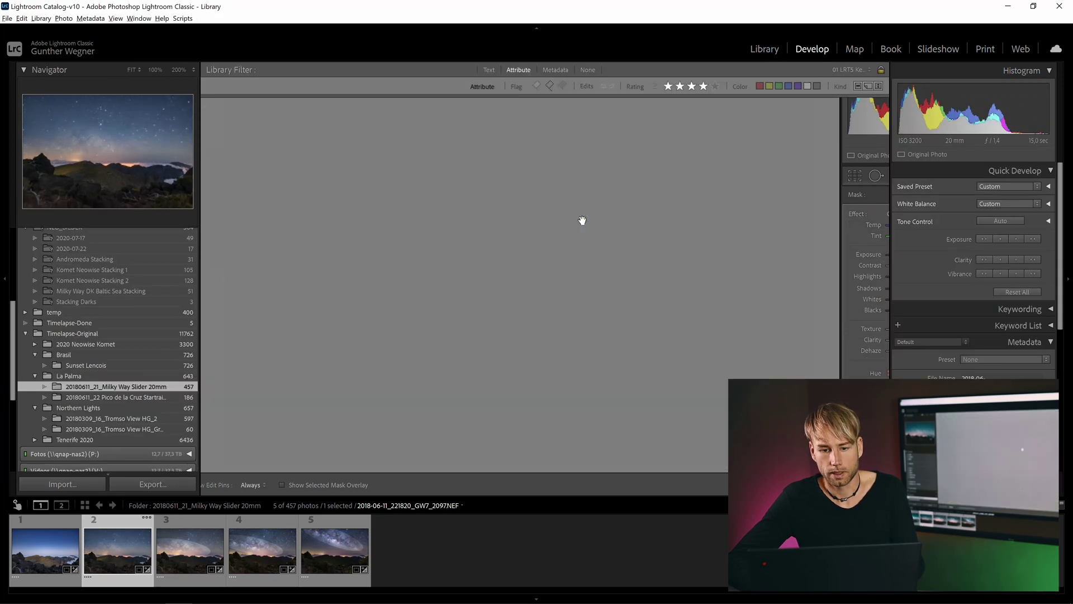
pyautogui.hotkey('ctrl', 's')
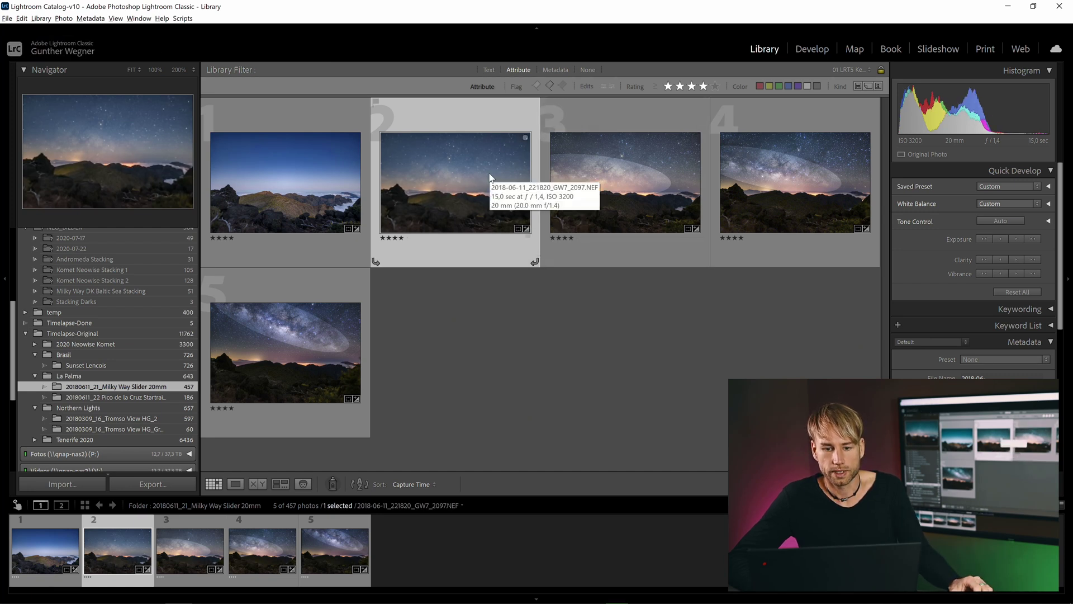
pyautogui.hotkey('alt', 'Tab')
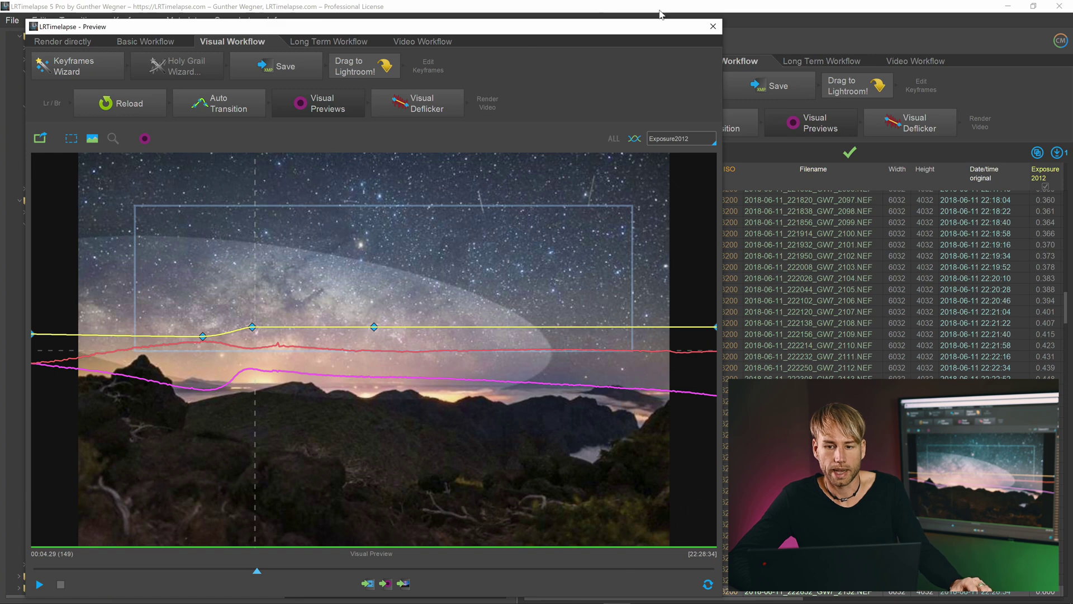
# Reload the keyframes in LRTimelapse and scrub the preview to frame 456 to watch the filter fade in
pyautogui.click(213, 101)
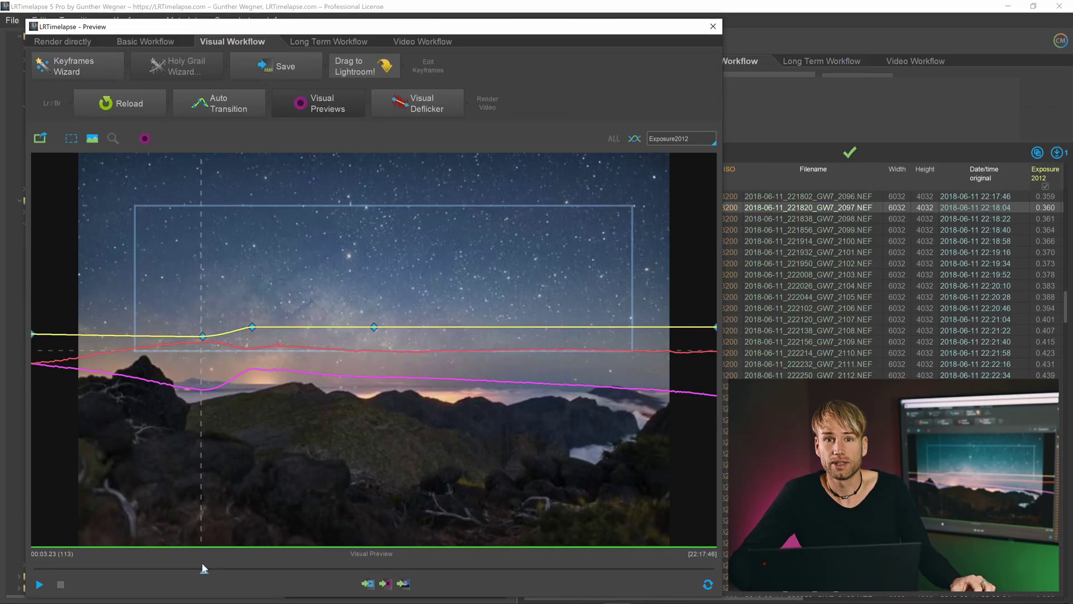
pyautogui.moveTo(203, 563); pyautogui.dragTo(733, 534)
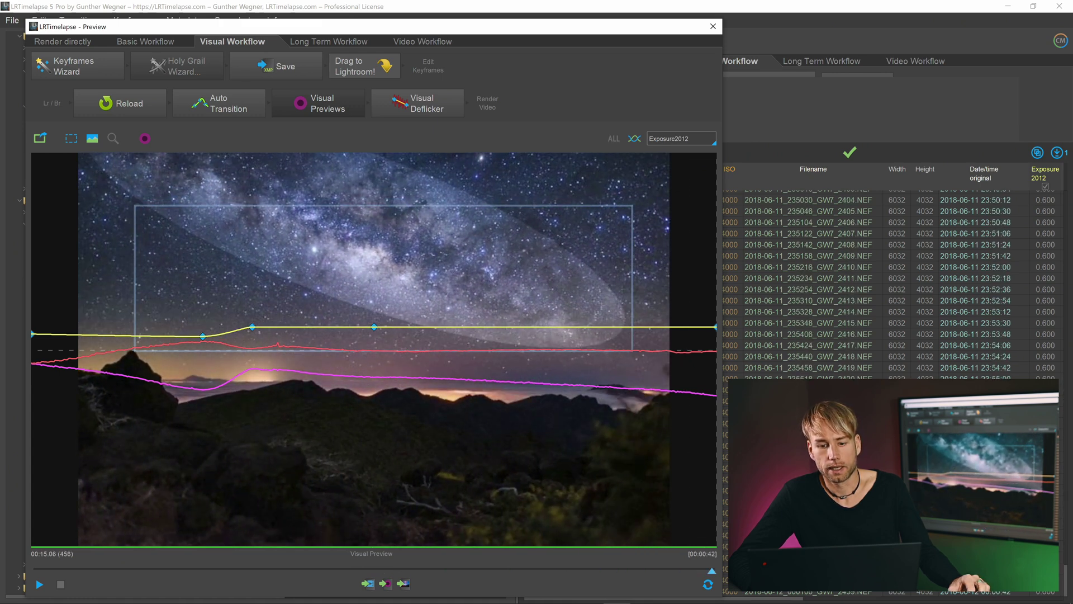